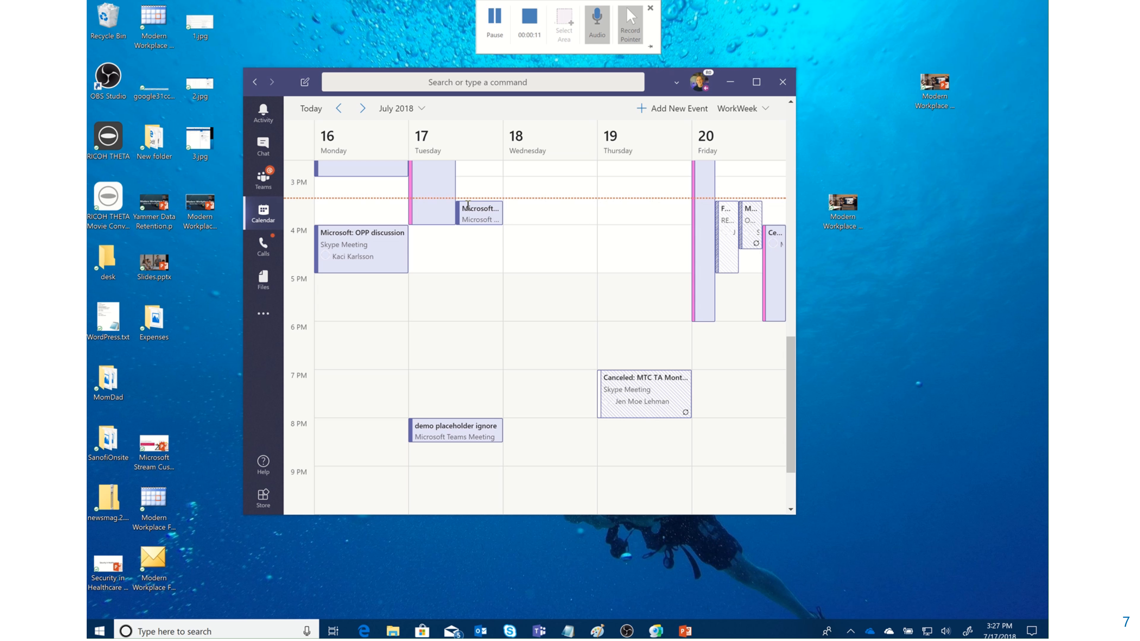
# Step: Open the Microsoft Teams 101 Training event's details and review its attendee link saved in Notepad
pyautogui.click(491, 219)
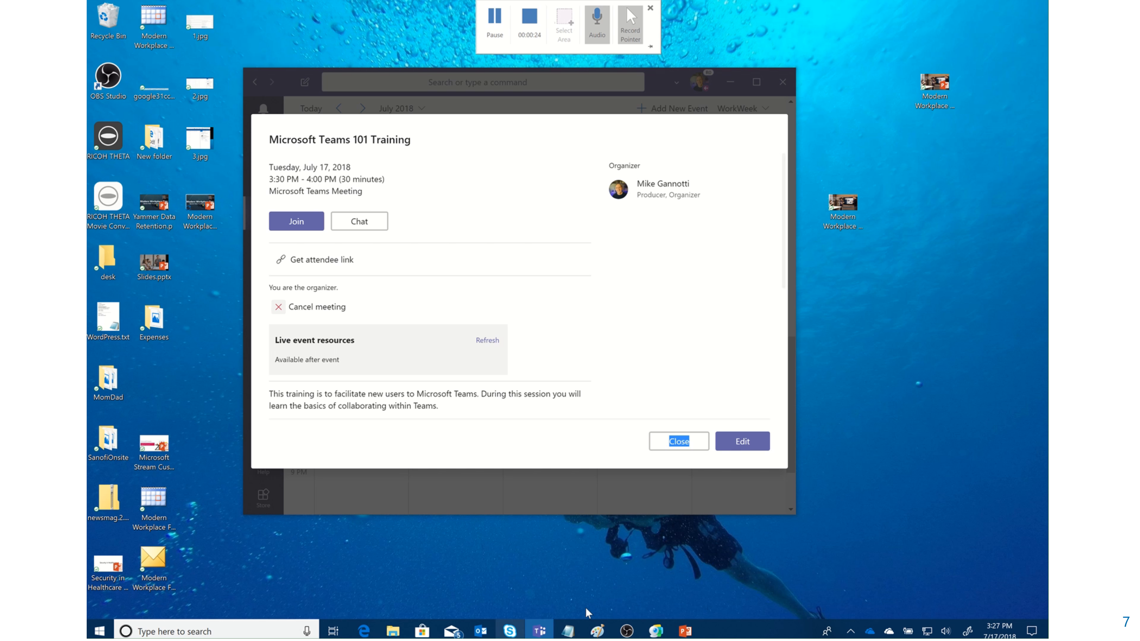
pyautogui.click(569, 630)
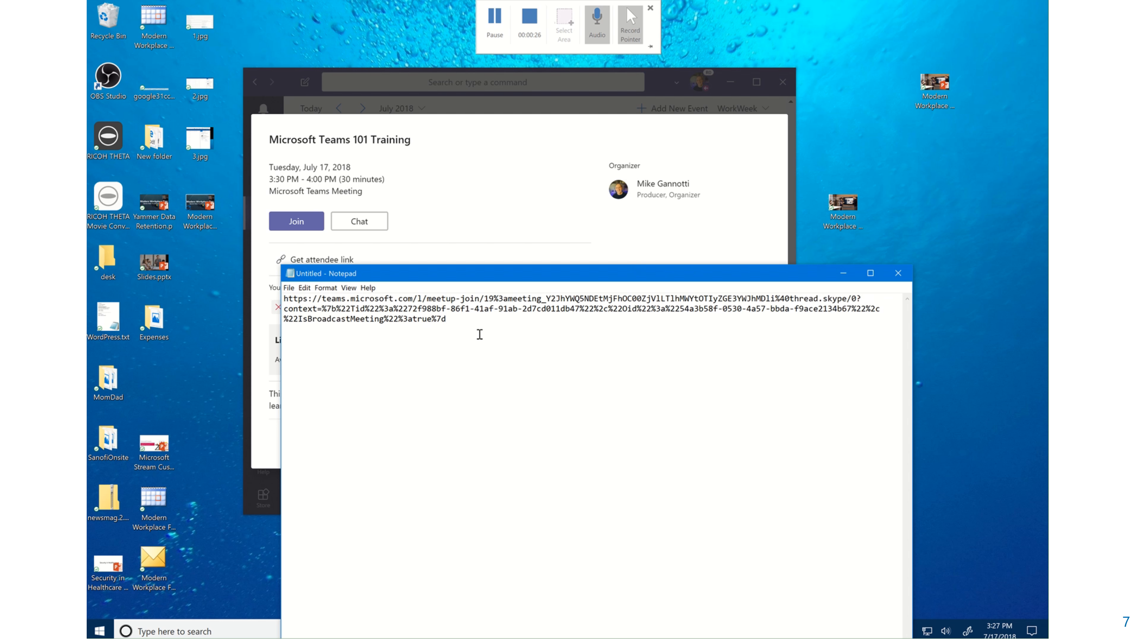
pyautogui.moveTo(449, 325); pyautogui.dragTo(302, 302)
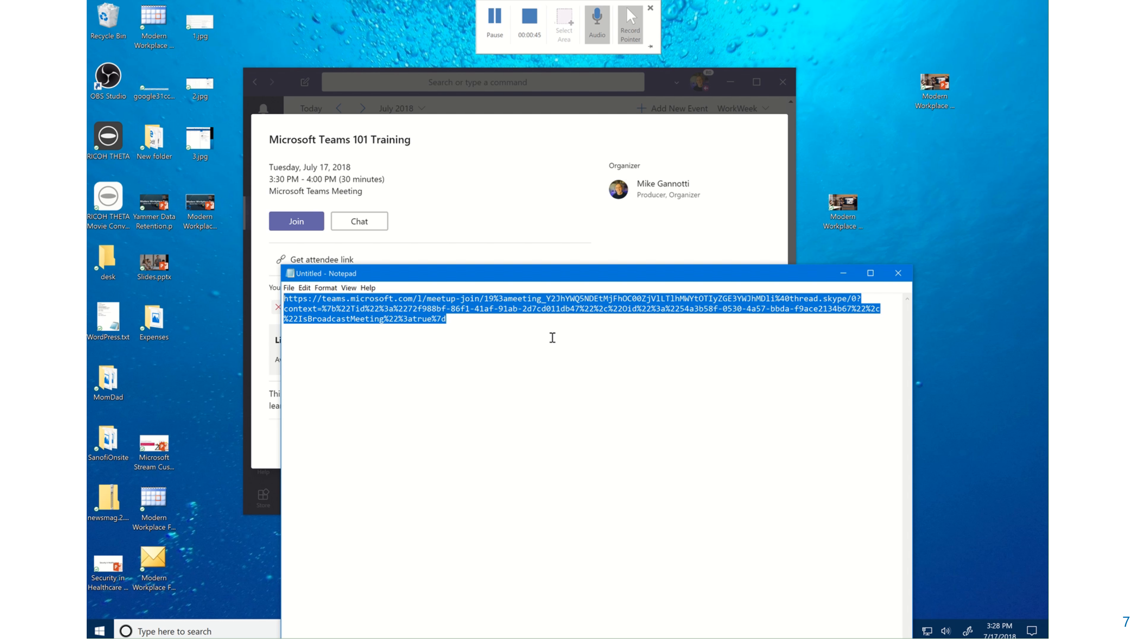
pyautogui.click(543, 330)
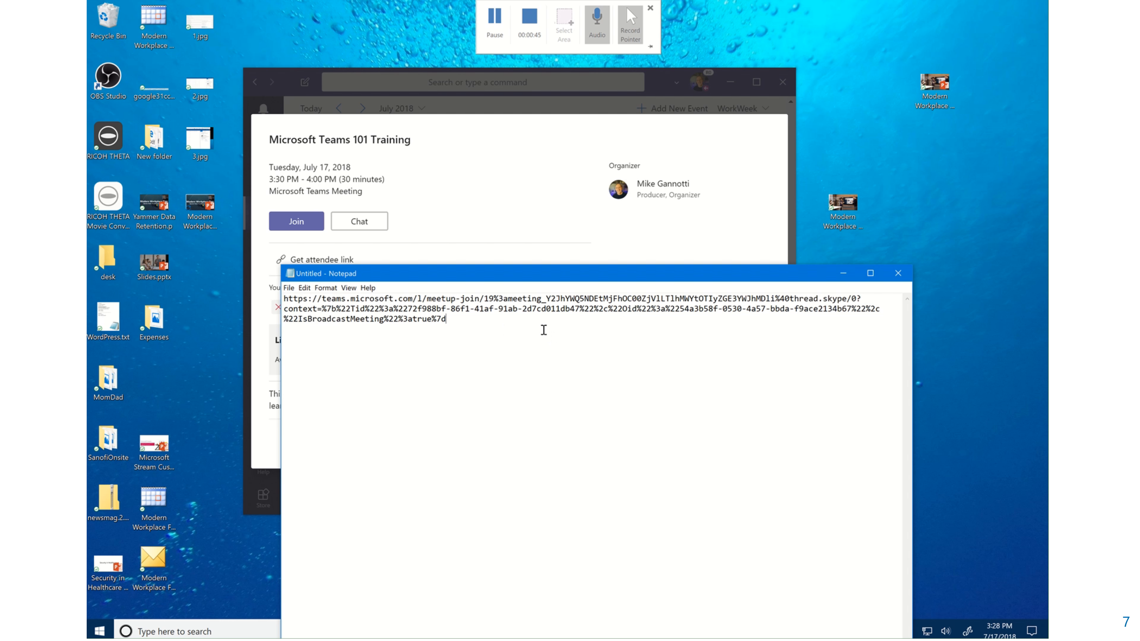
pyautogui.click(845, 274)
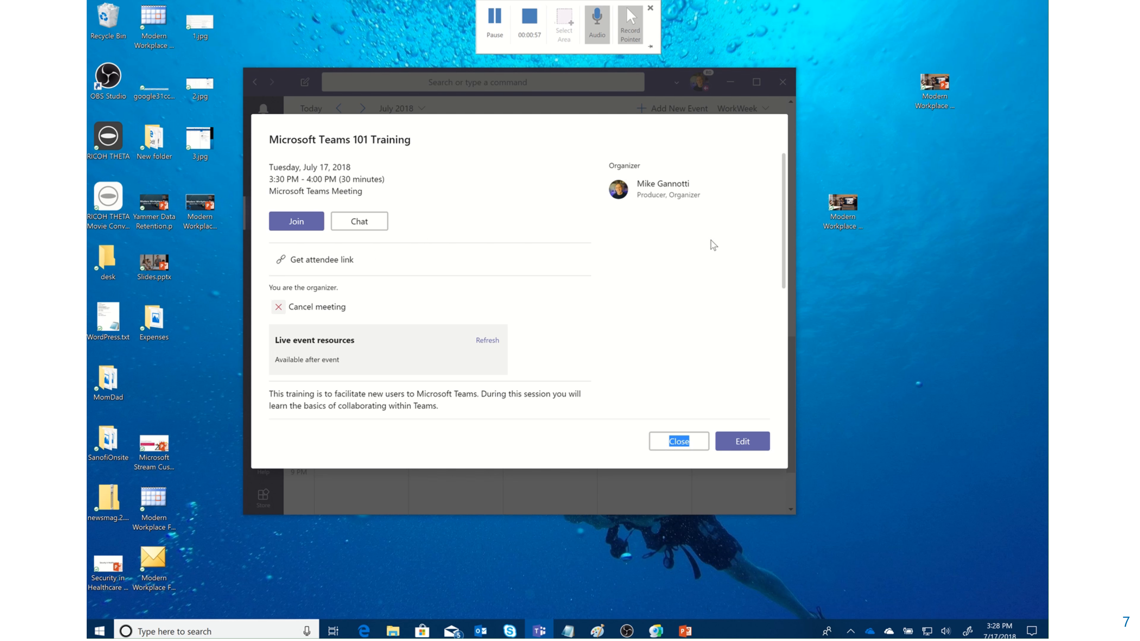
# Step: Join the event as a producer with microphone and camera turned on, and maximize the event window
pyautogui.click(284, 226)
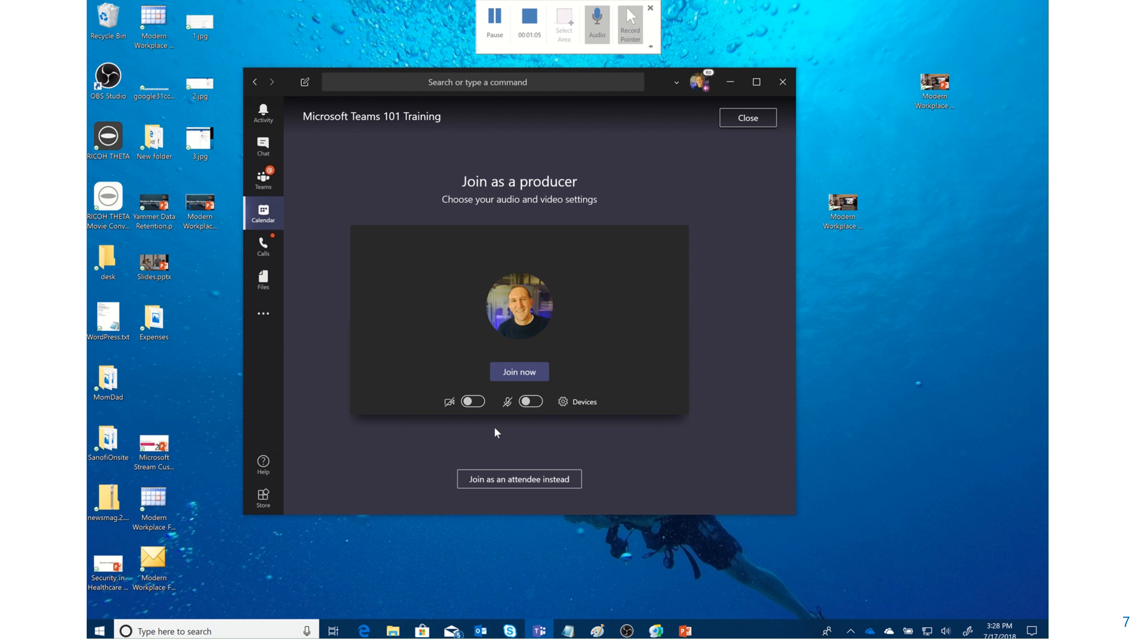
pyautogui.click(532, 402)
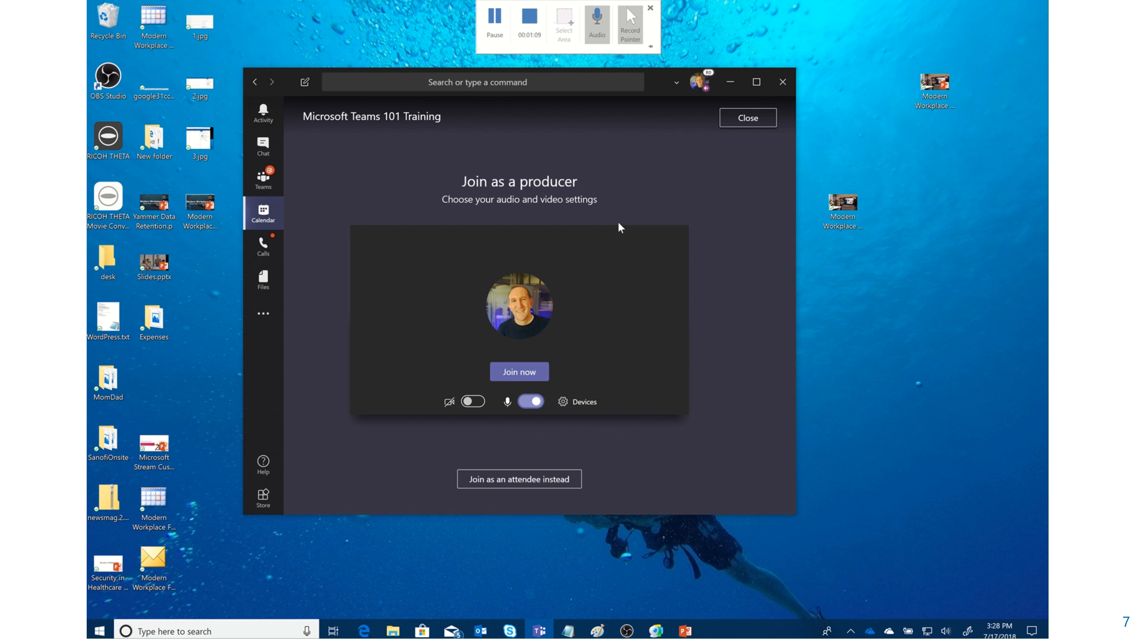
pyautogui.click(472, 403)
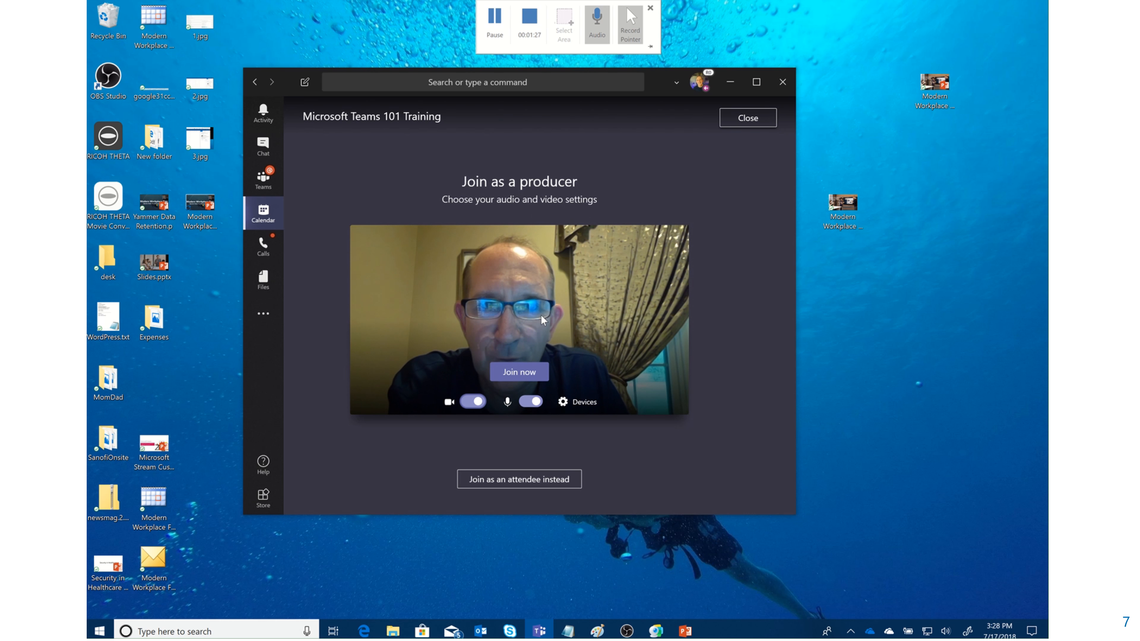
pyautogui.click(524, 369)
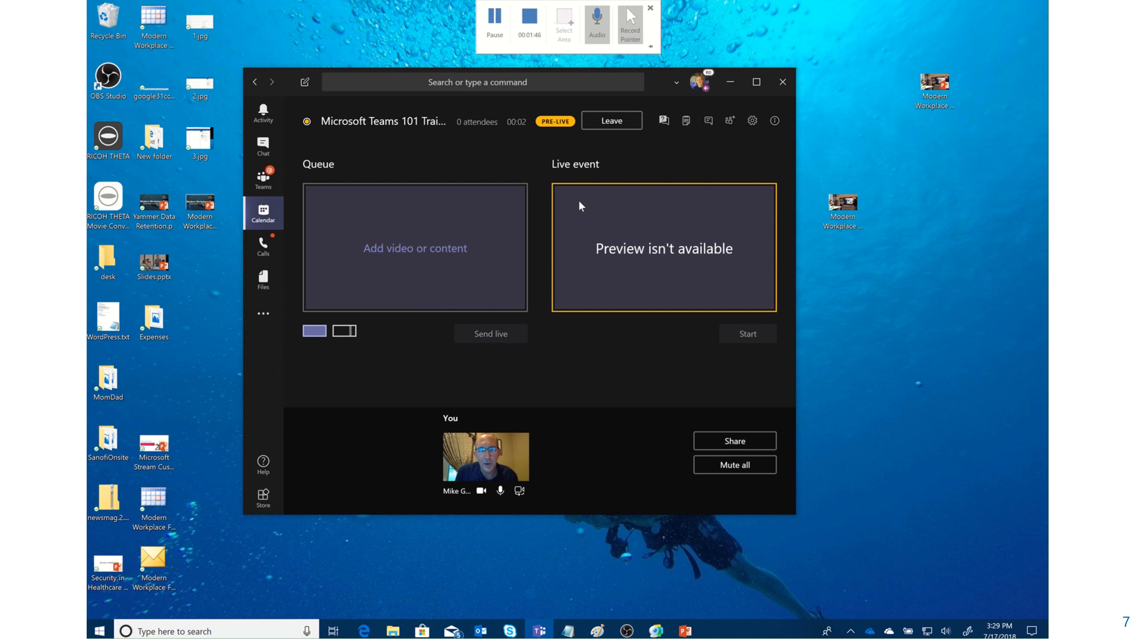
pyautogui.click(756, 82)
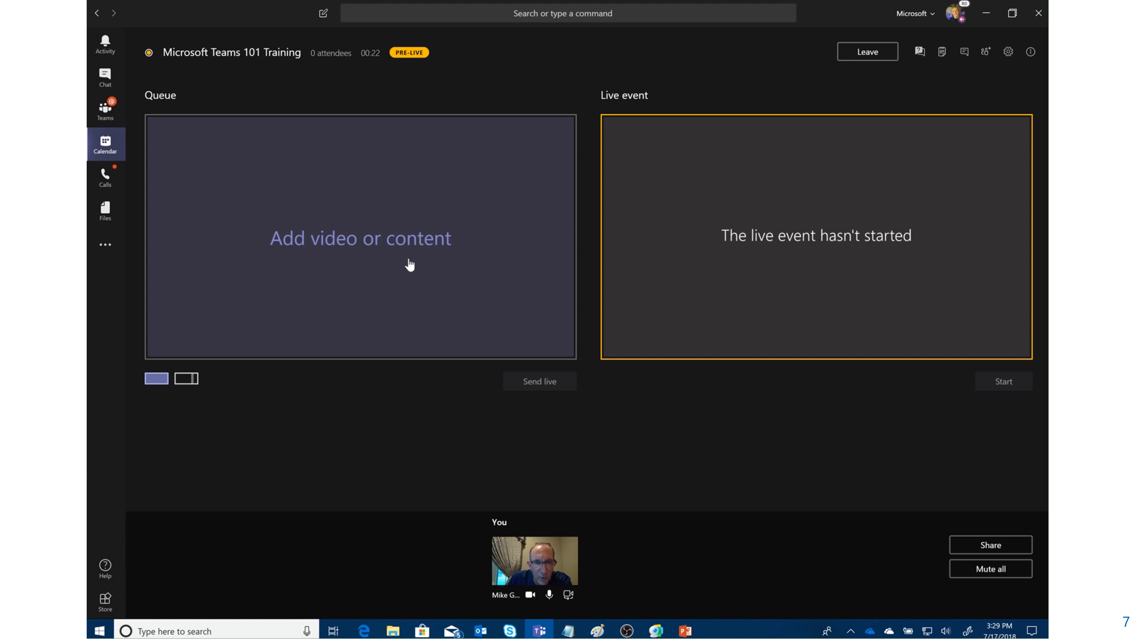
# Step: Put the producer's own camera video in the queue and bring up the desktops and windows available for sharing
pyautogui.click(538, 569)
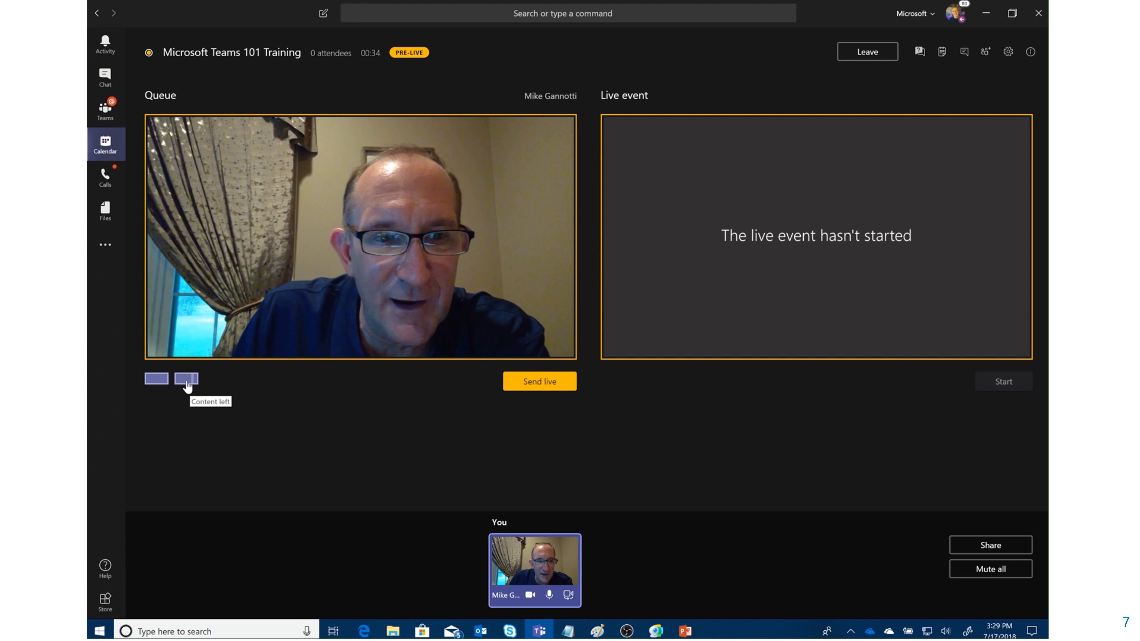
pyautogui.click(984, 545)
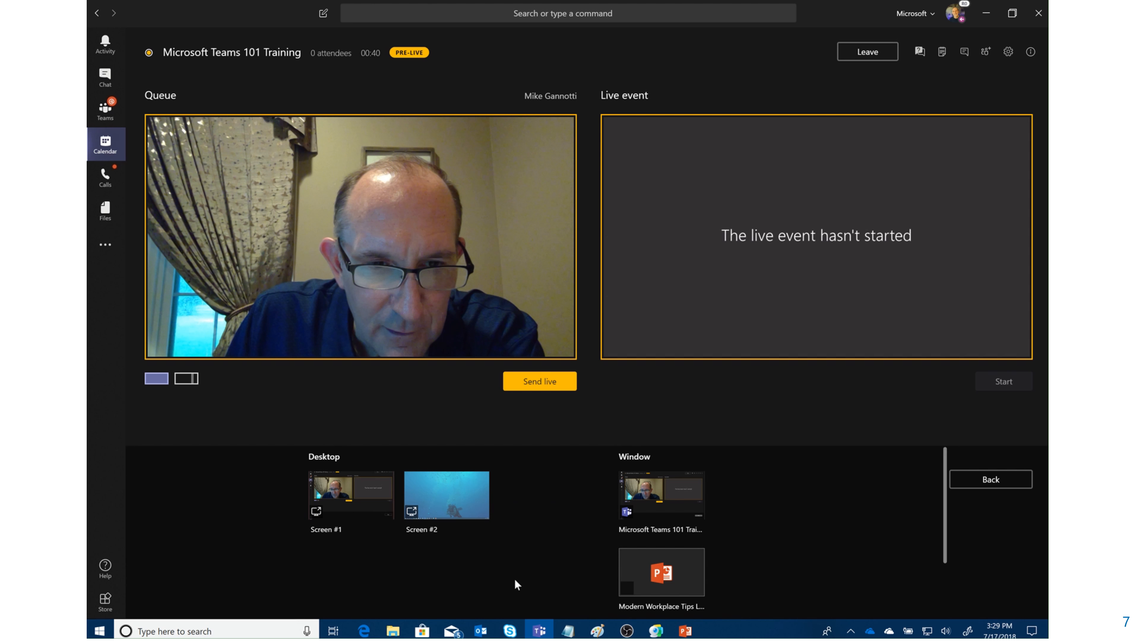
pyautogui.moveTo(946, 557); pyautogui.dragTo(940, 531)
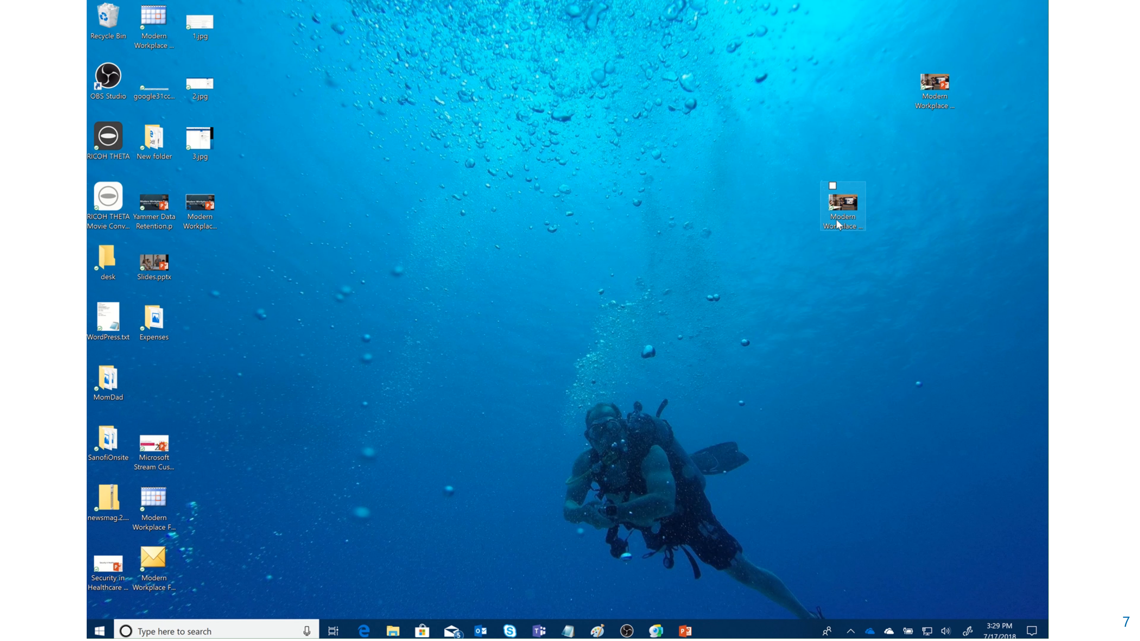
# Step: Open the Modern Workplace Fire Away Friday 7-13-2018 PDF from the desktop and return to the Teams live event
pyautogui.click(843, 215)
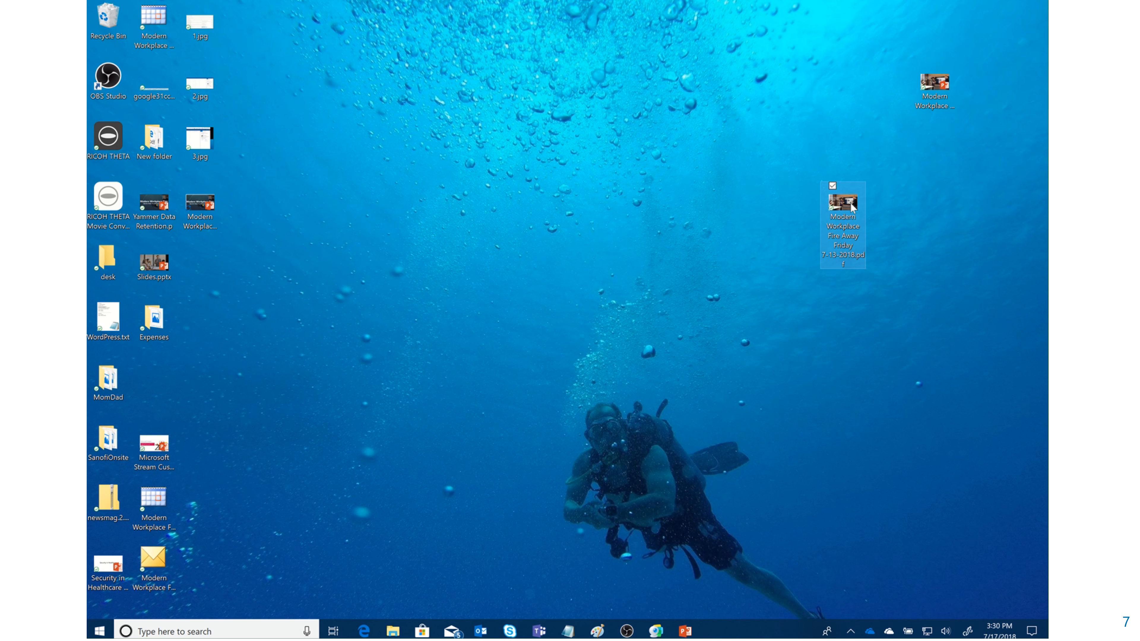
pyautogui.doubleClick(850, 202)
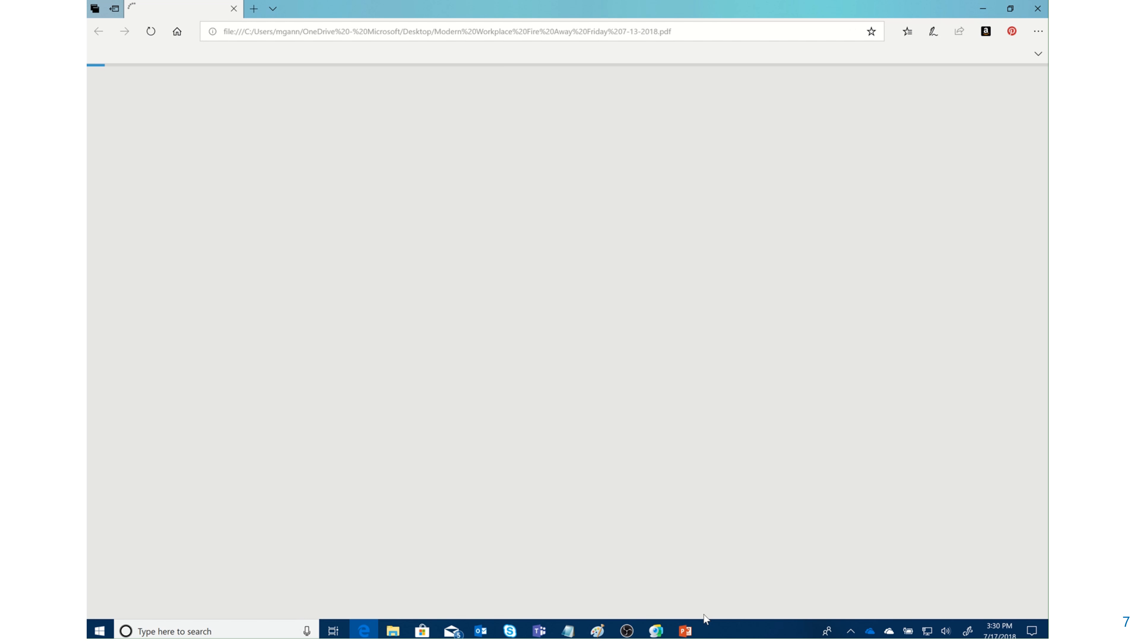
pyautogui.click(539, 631)
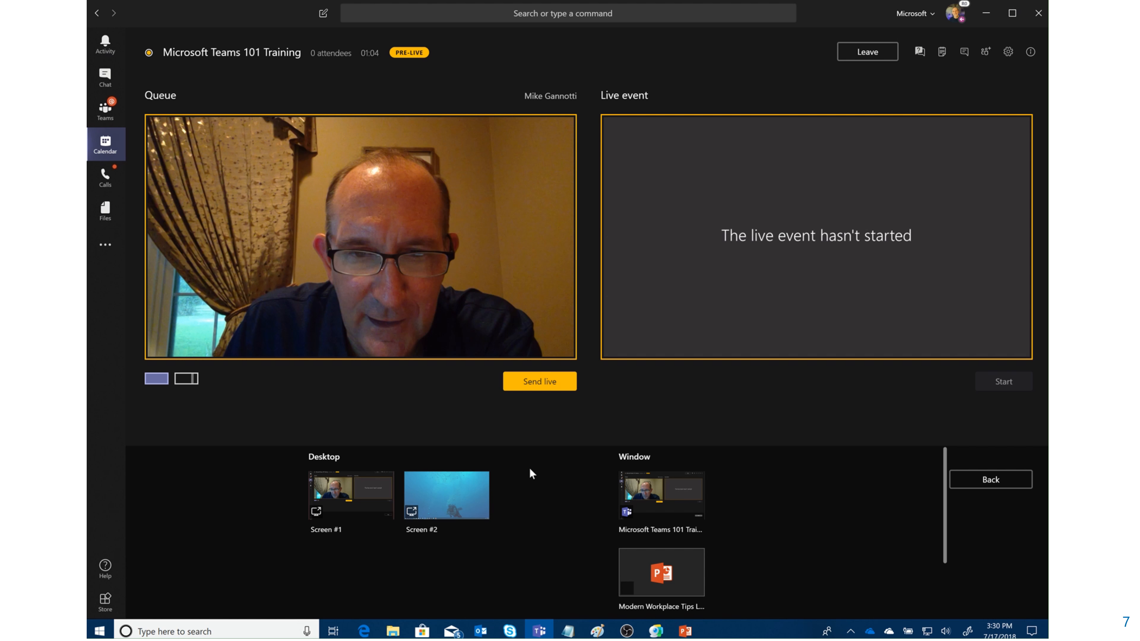
# Step: Share the Screen #2 desktop as content for the live event, keeping the producer view in front
pyautogui.moveTo(946, 562); pyautogui.dragTo(951, 630)
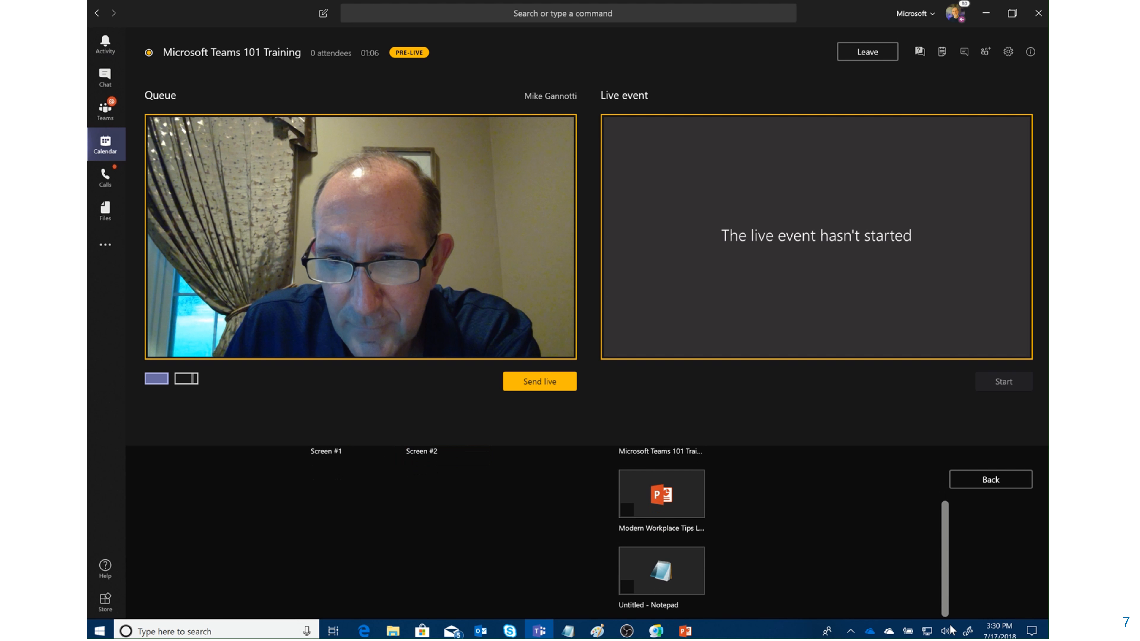
pyautogui.click(974, 484)
pyautogui.click(985, 553)
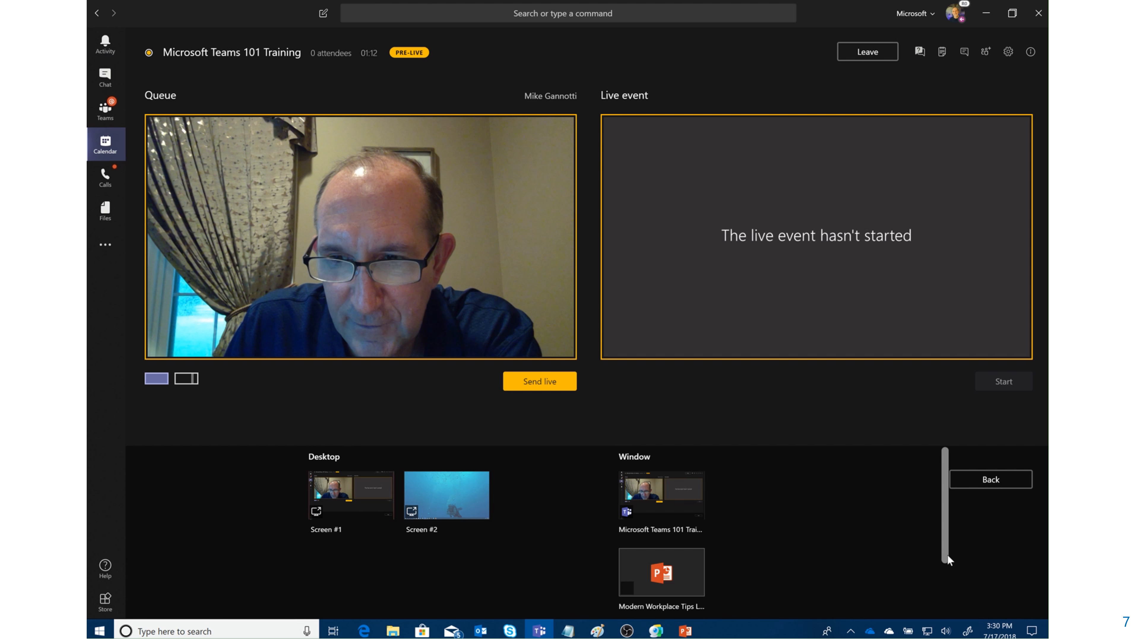
pyautogui.scroll(-4, 926, 549)
pyautogui.scroll(4, 941, 510)
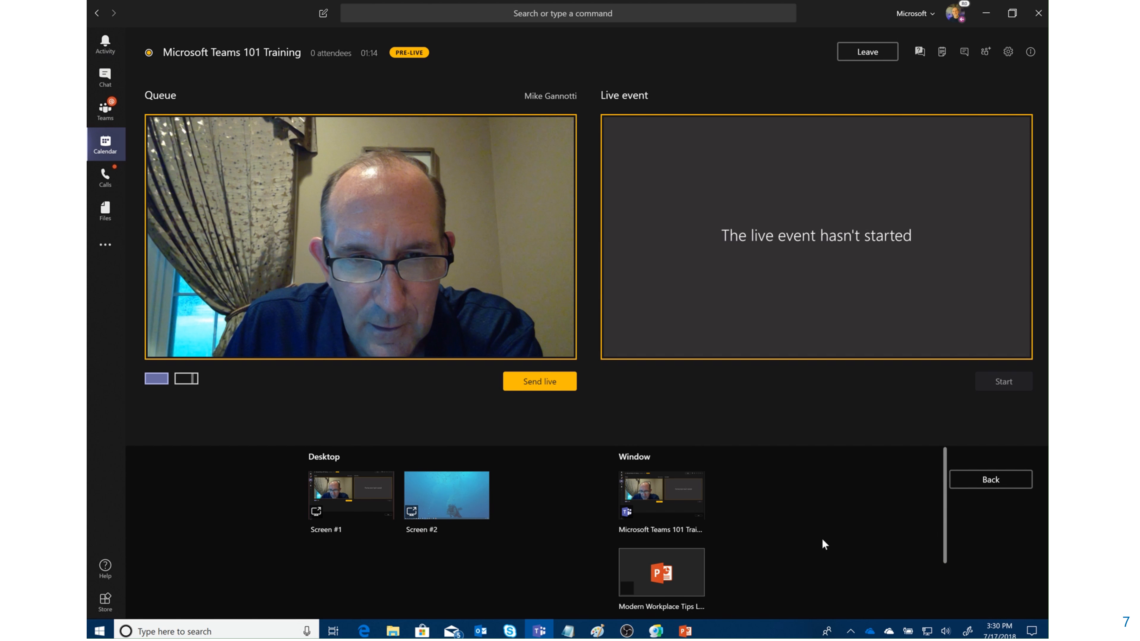
pyautogui.click(470, 512)
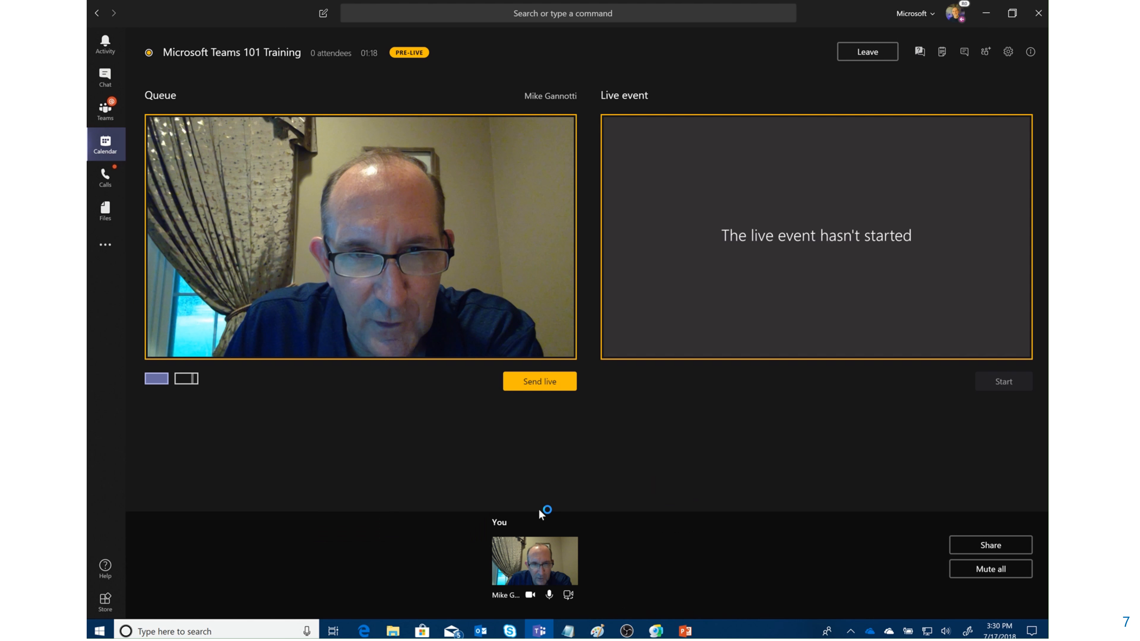
pyautogui.click(688, 627)
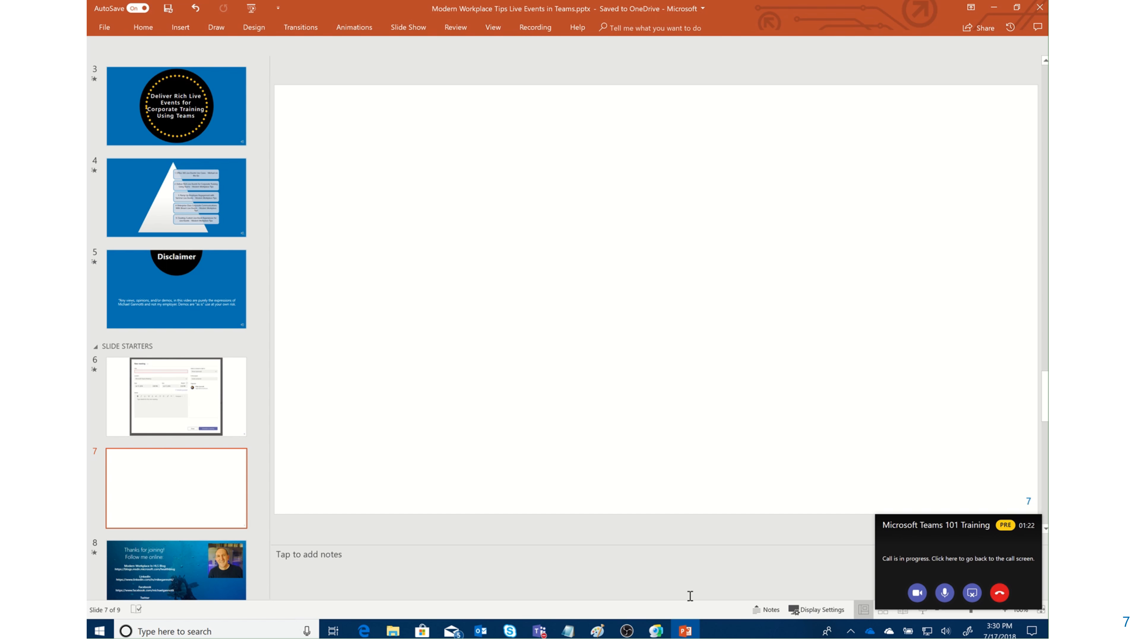
pyautogui.click(993, 7)
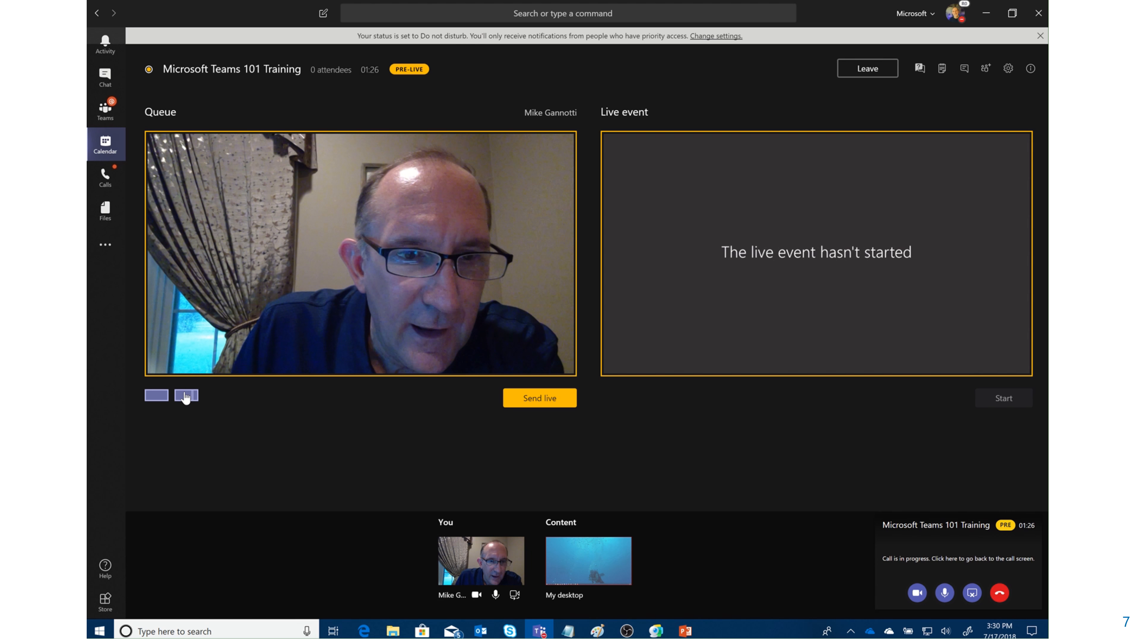
# Step: Queue the shared desktop beside the producer's camera video in the Content left layout and send it live
pyautogui.click(185, 396)
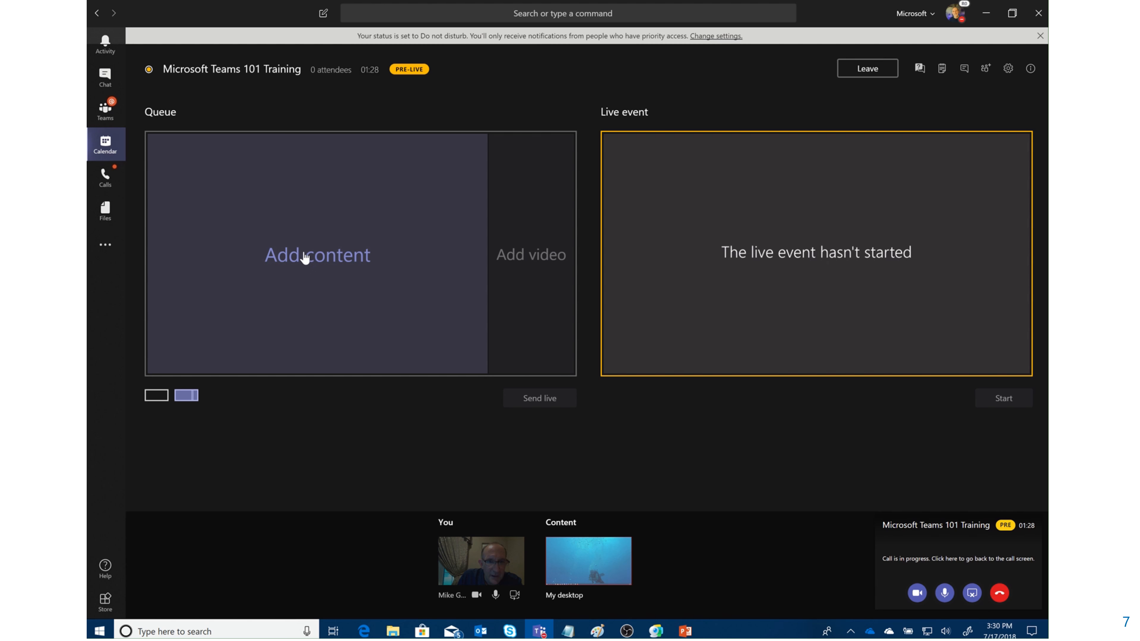
pyautogui.click(588, 574)
pyautogui.click(420, 305)
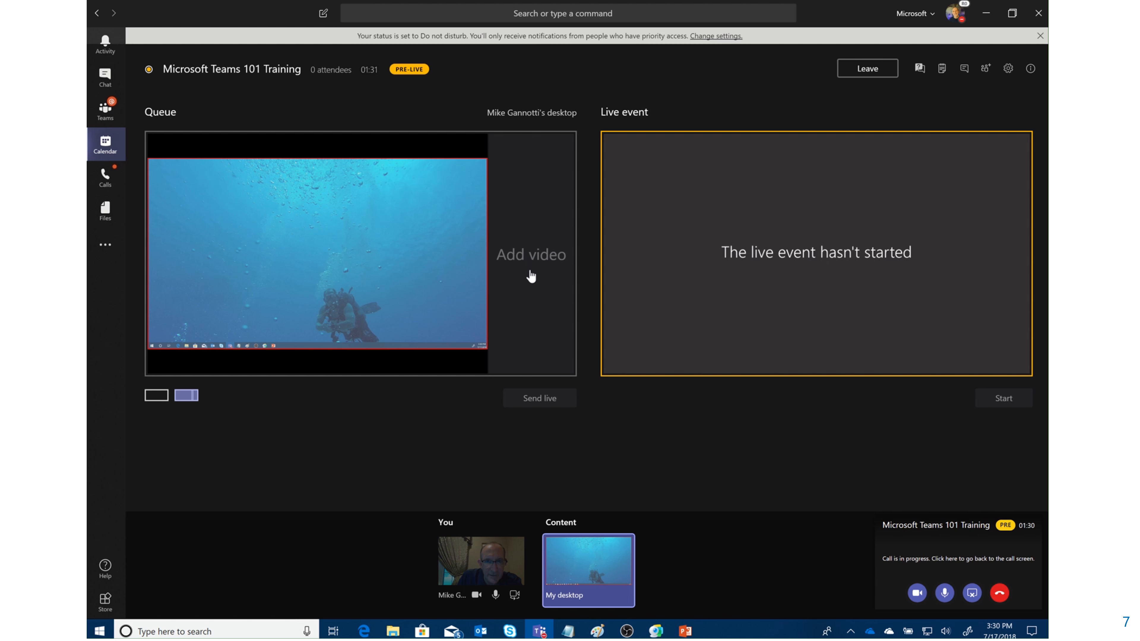
pyautogui.click(489, 556)
pyautogui.click(530, 254)
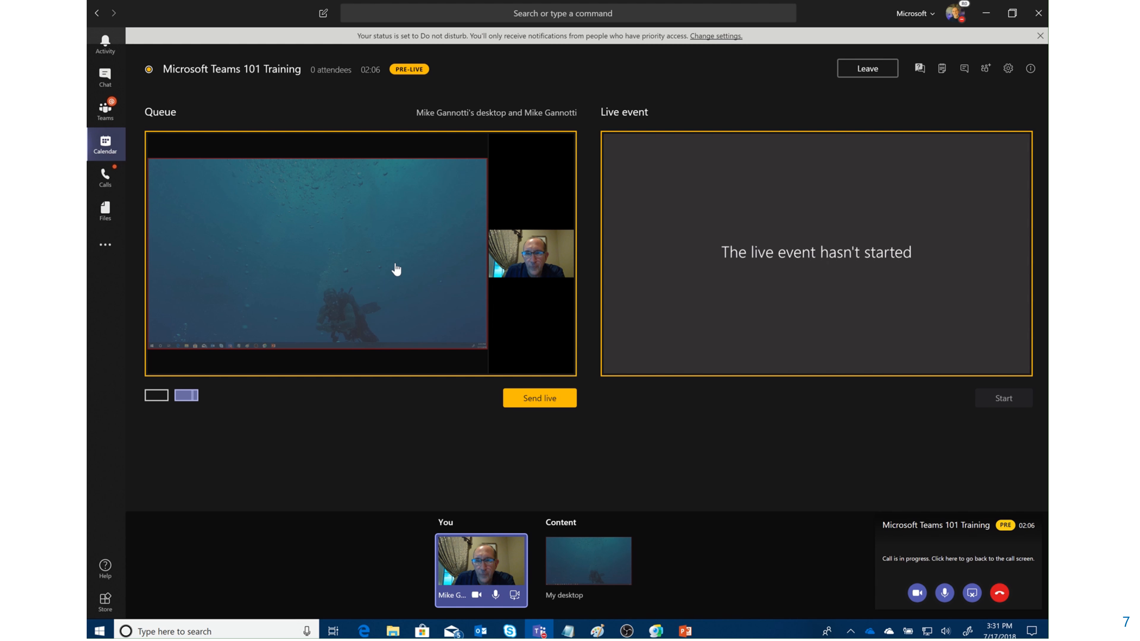
pyautogui.click(548, 401)
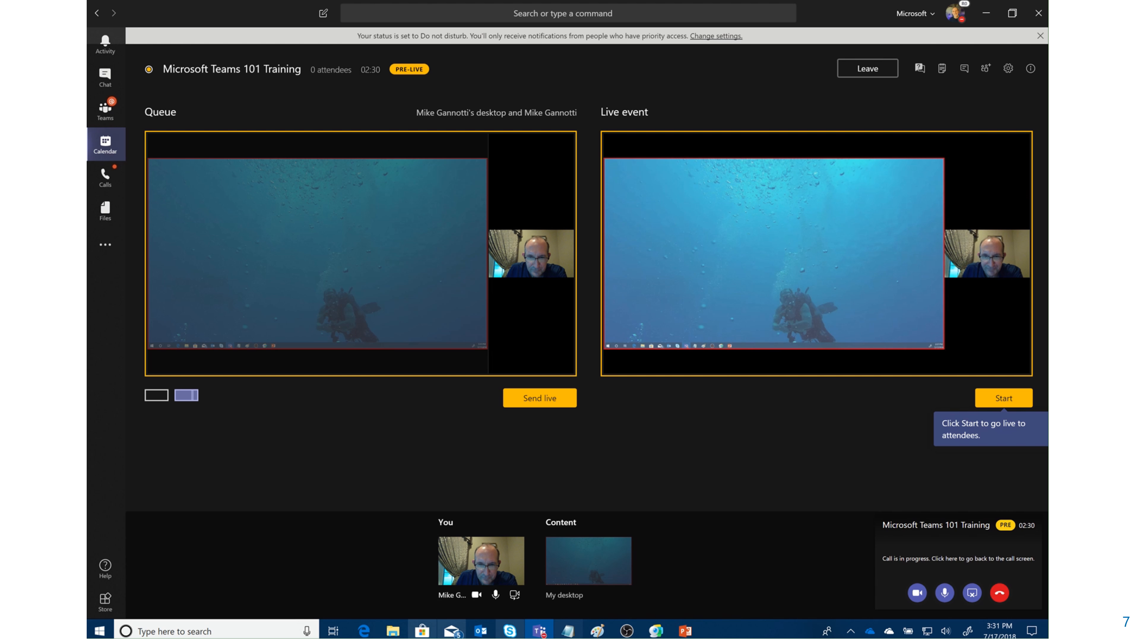
# Step: Move the Notepad window with the attendee link onto the shared second screen
pyautogui.click(568, 631)
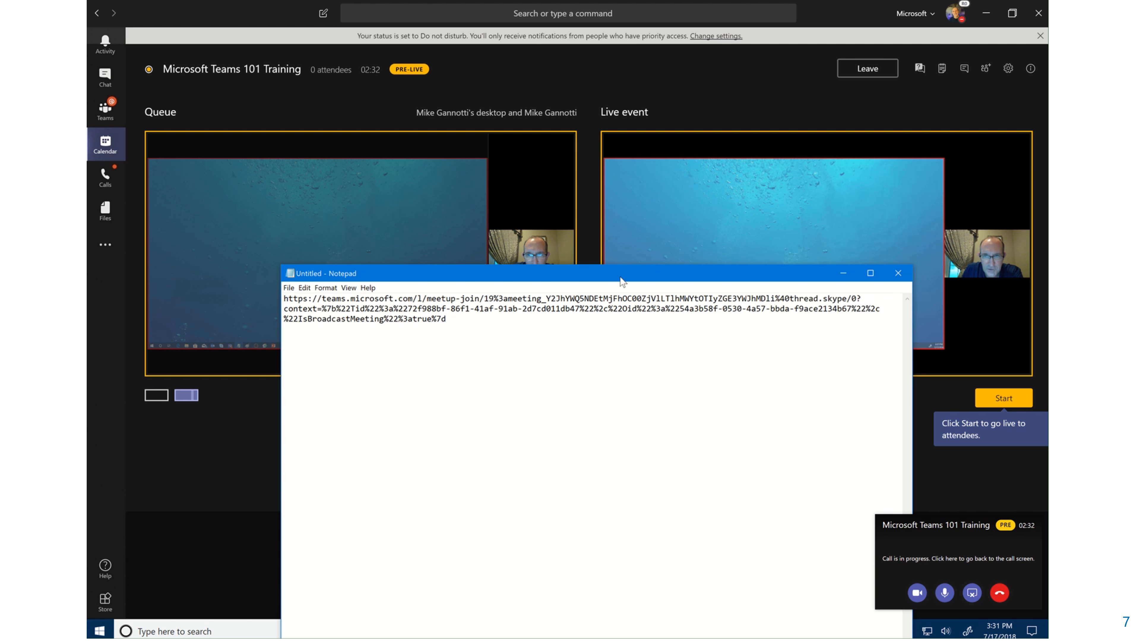
pyautogui.moveTo(621, 282); pyautogui.dragTo(1047, 287)
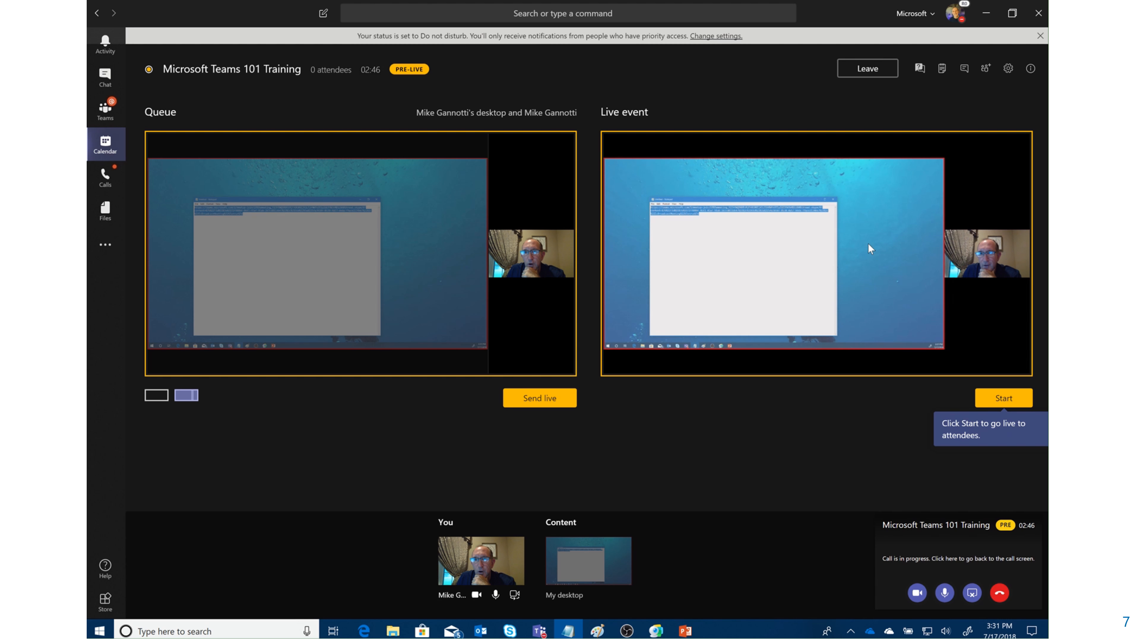
# Step: Open the event Q&A, move the call monitor off the message box, and announce "Welcome to the broadcast we will begin in 1 minute!"
pyautogui.click(920, 70)
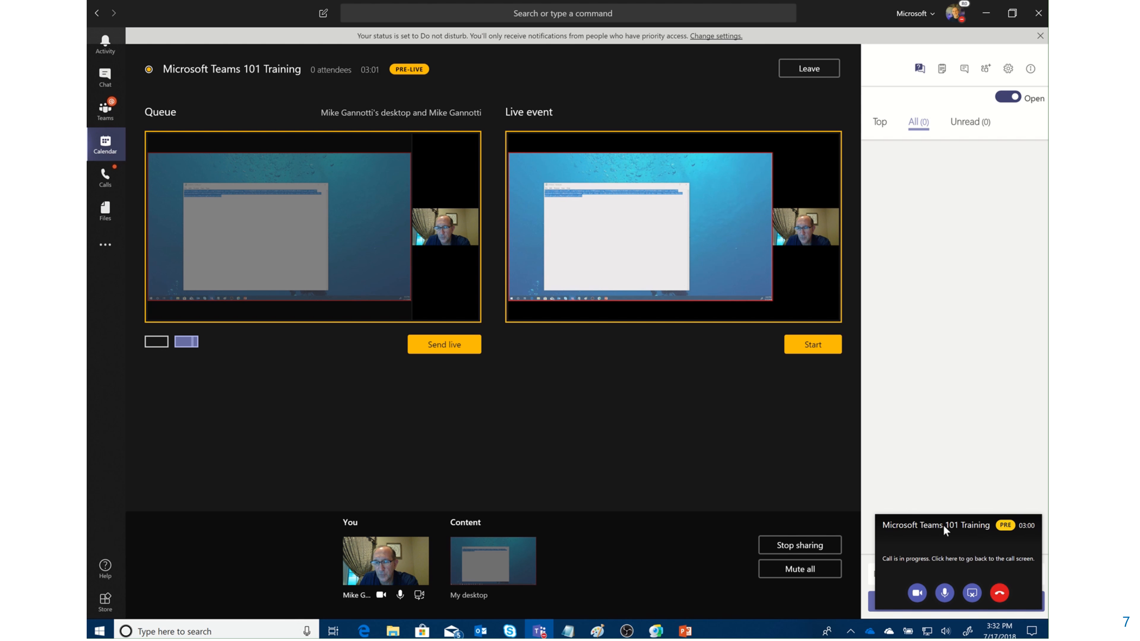
pyautogui.moveTo(941, 524); pyautogui.dragTo(199, 525)
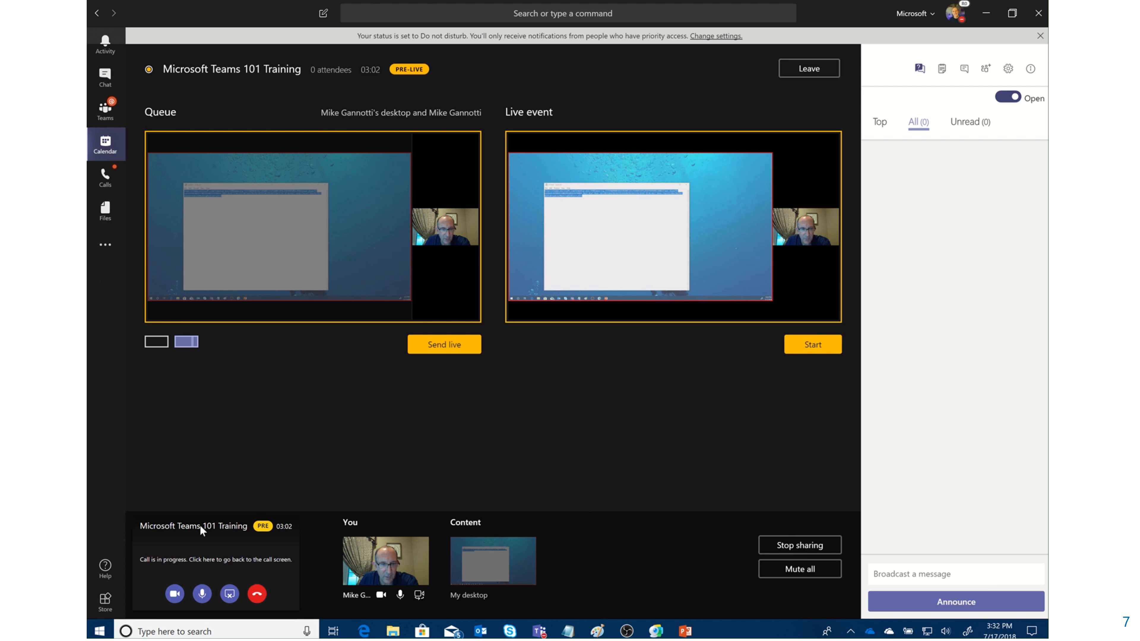
pyautogui.click(944, 575)
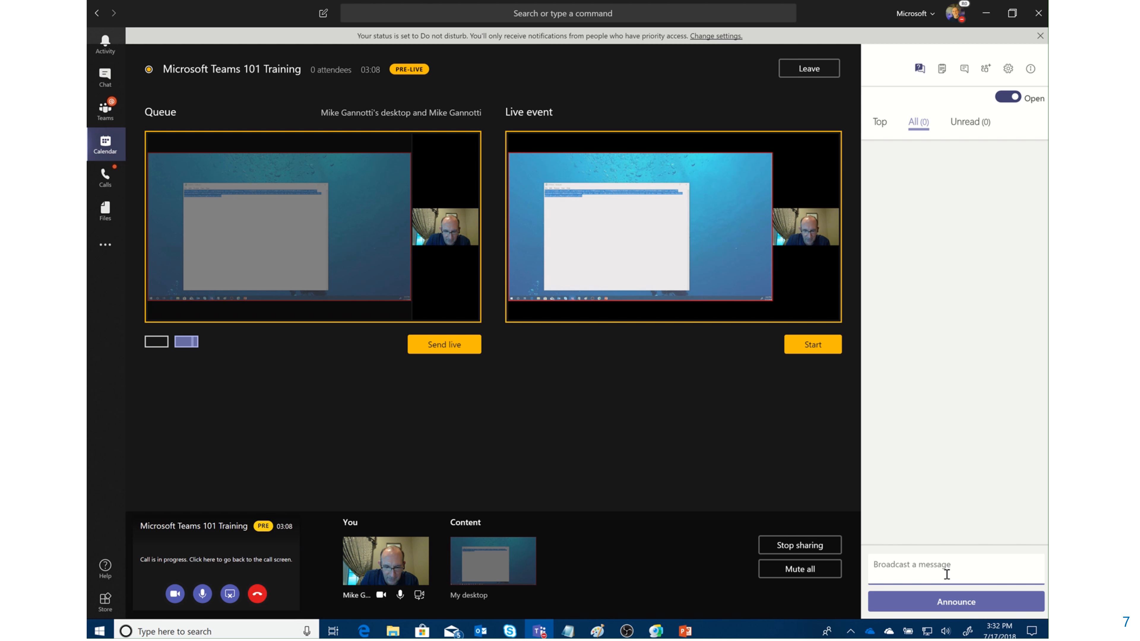
pyautogui.write('Welcom')
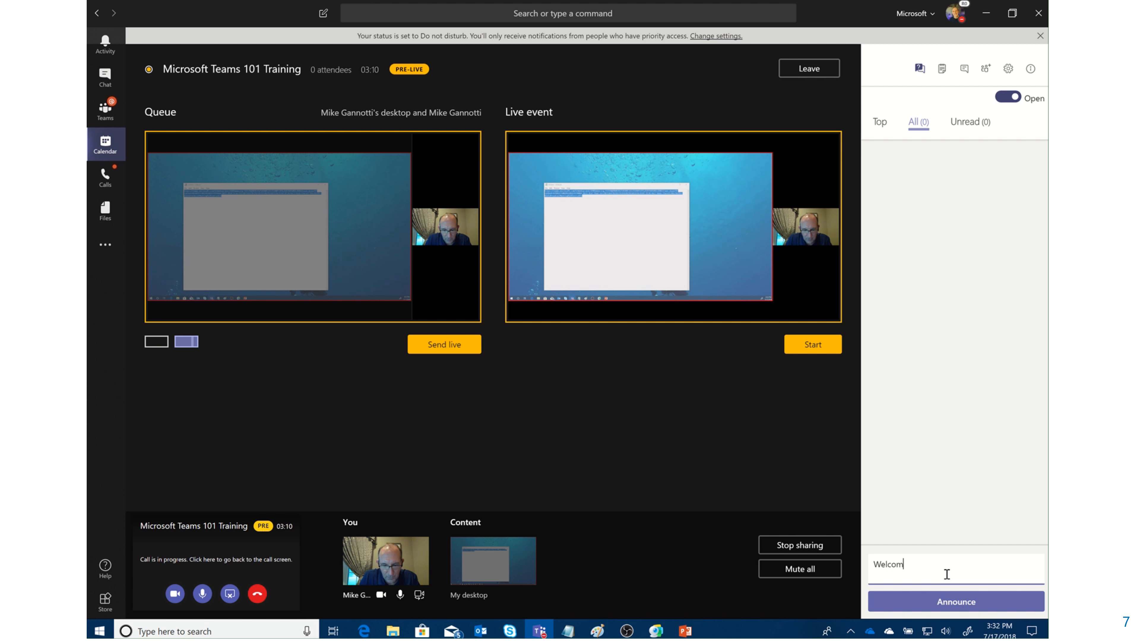
pyautogui.write('e to the broadcast w')
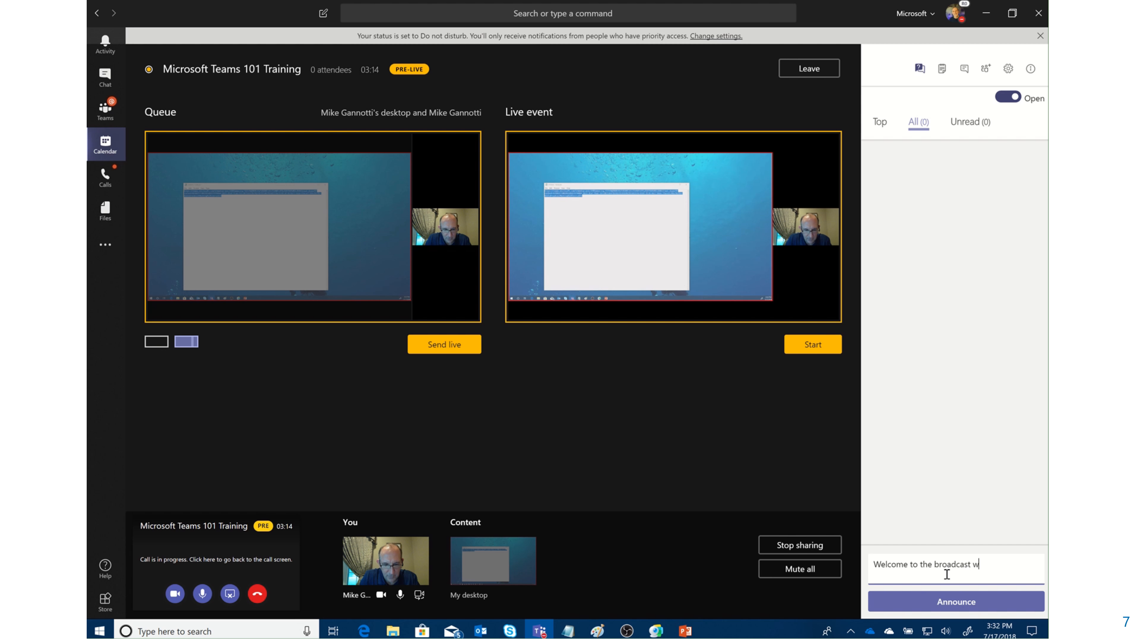
pyautogui.write('e will begin in 1 m')
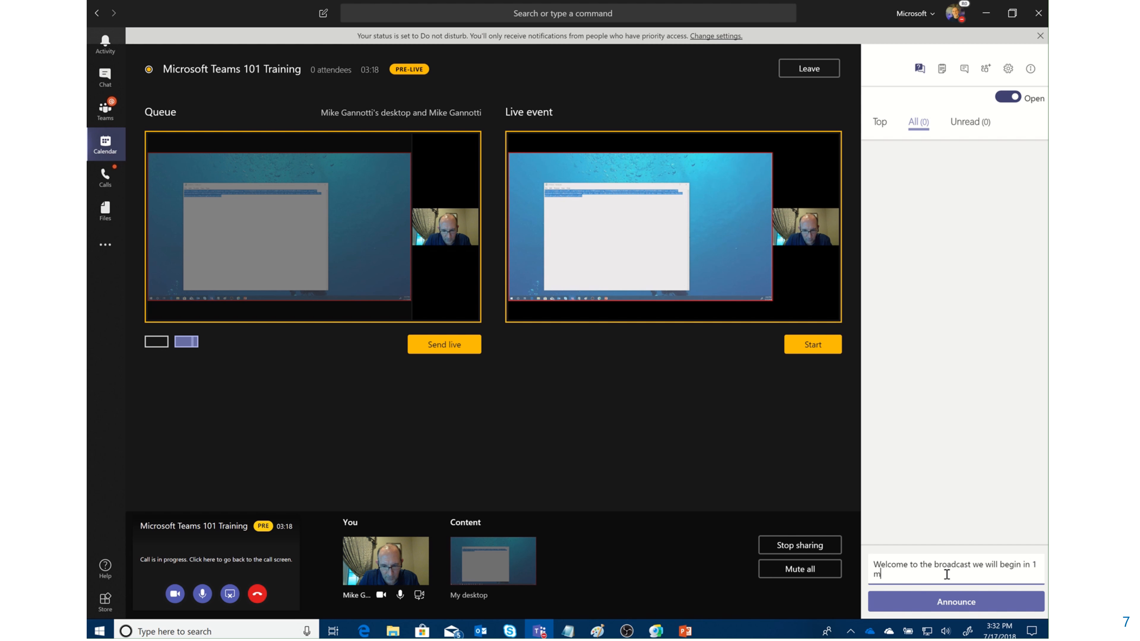
pyautogui.write('inute!')
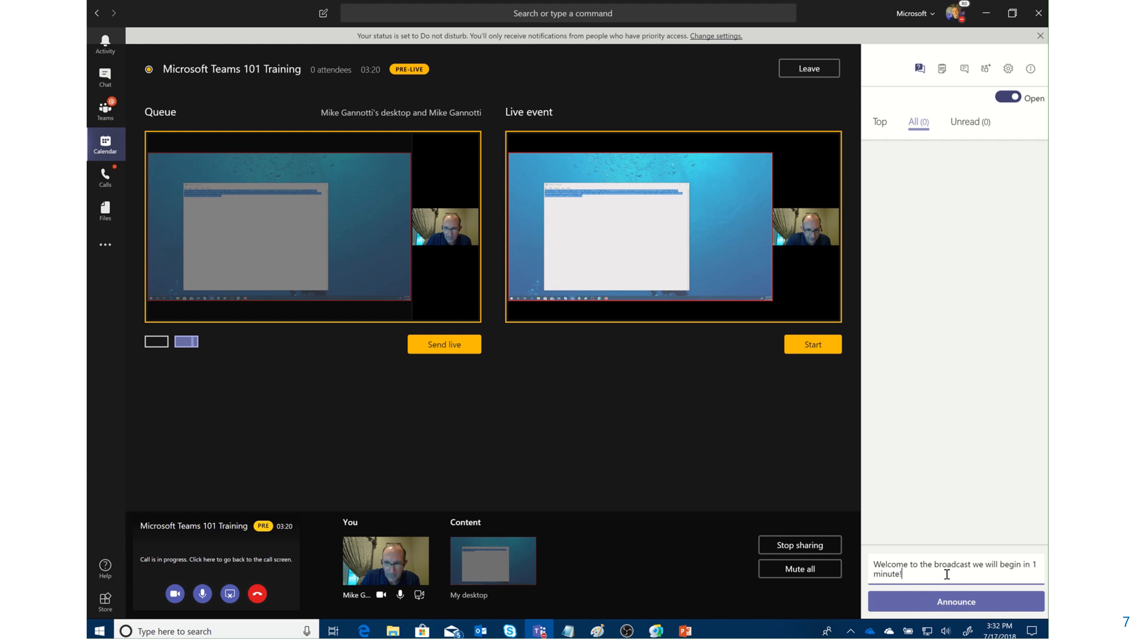
pyautogui.click(958, 604)
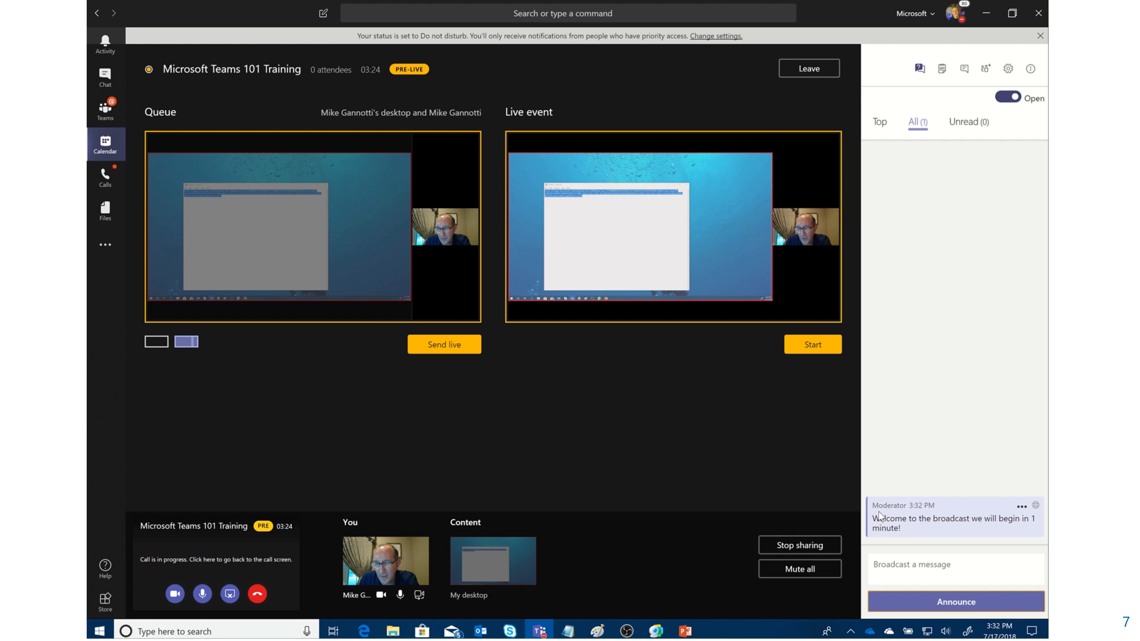
pyautogui.moveTo(874, 506); pyautogui.dragTo(907, 505)
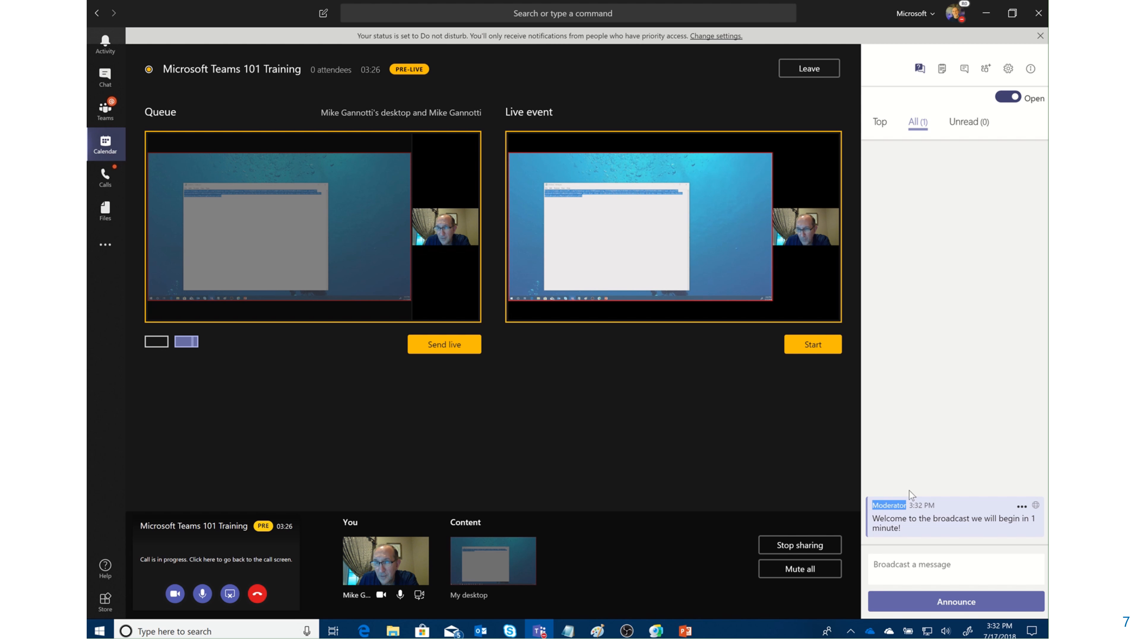
pyautogui.click(951, 229)
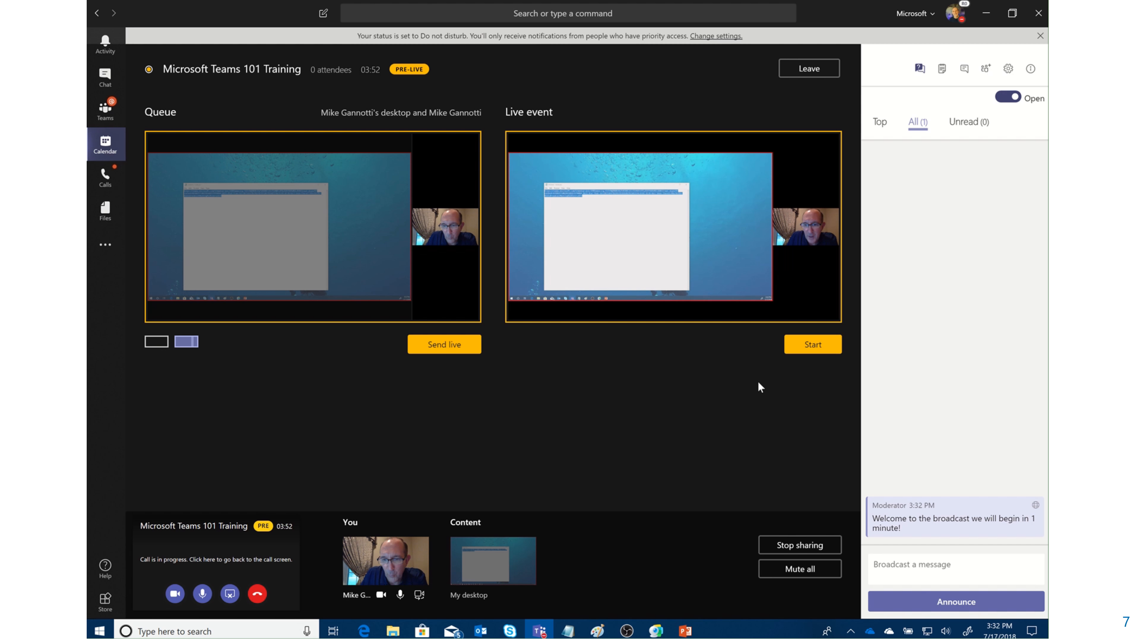
# Step: Start the Microsoft Teams 101 Training live event for attendees, reviewing the broadcast delay note before confirming
pyautogui.click(808, 348)
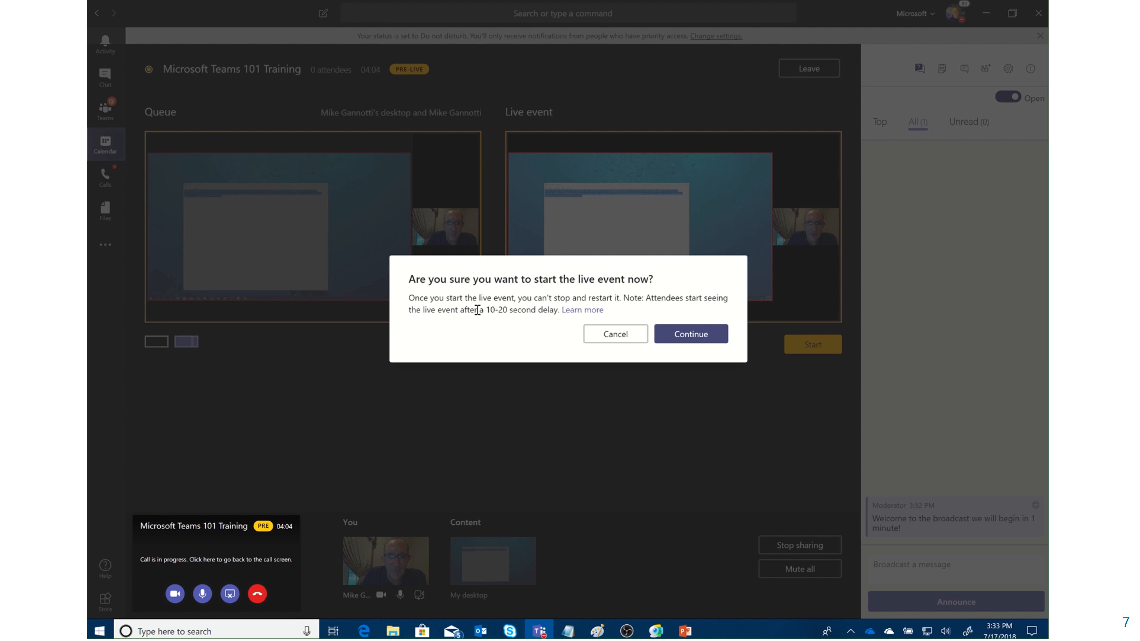
pyautogui.moveTo(485, 309); pyautogui.dragTo(555, 310)
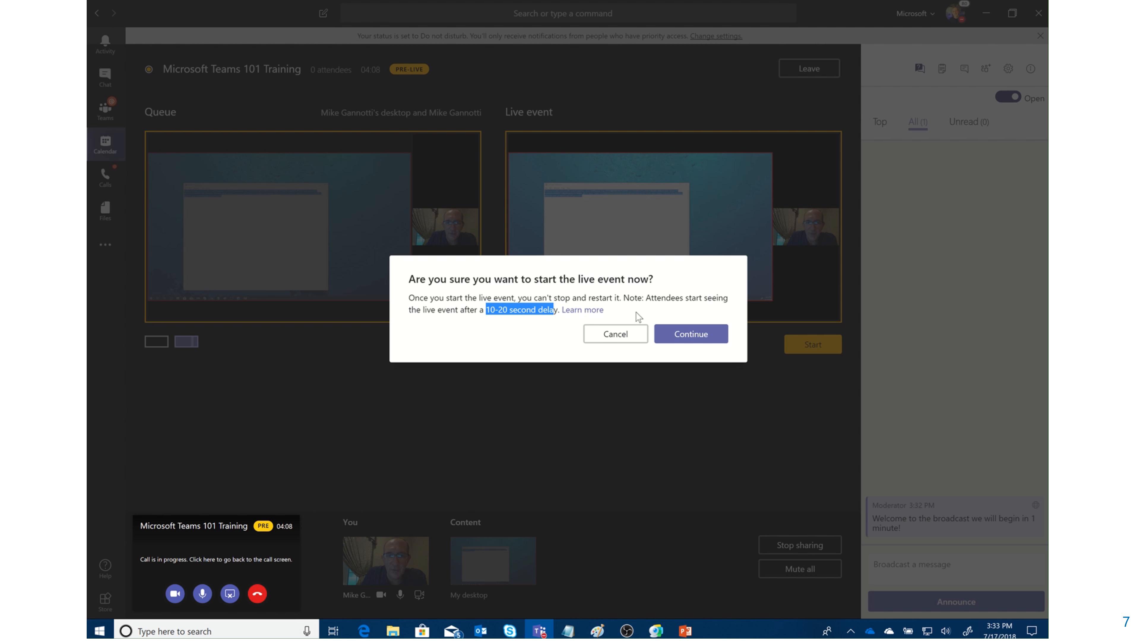
pyautogui.click(661, 308)
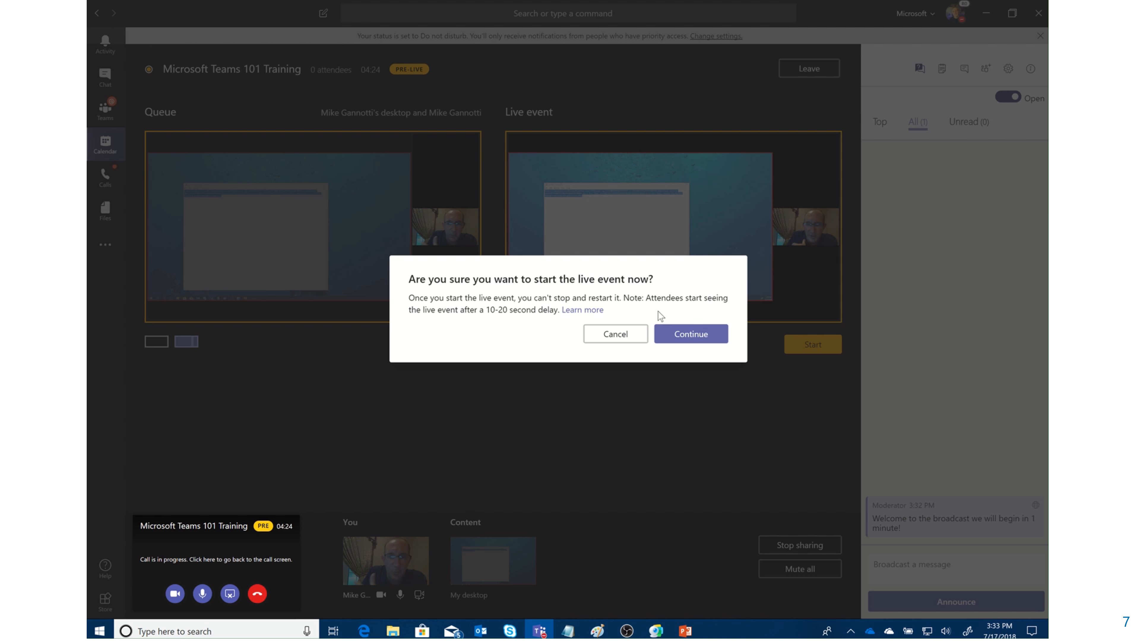
pyautogui.click(691, 334)
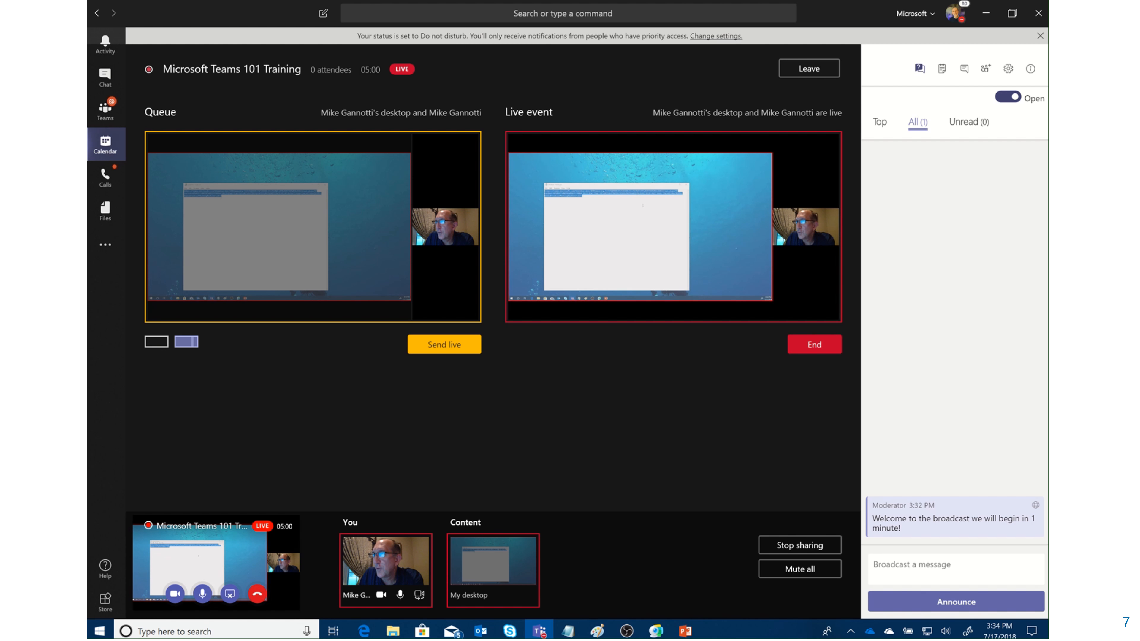
# Step: Copy the attendee link from the Notepad window on the shared screen and load it in the Edge browser in place of the PDF
pyautogui.rightClick(571, 193)
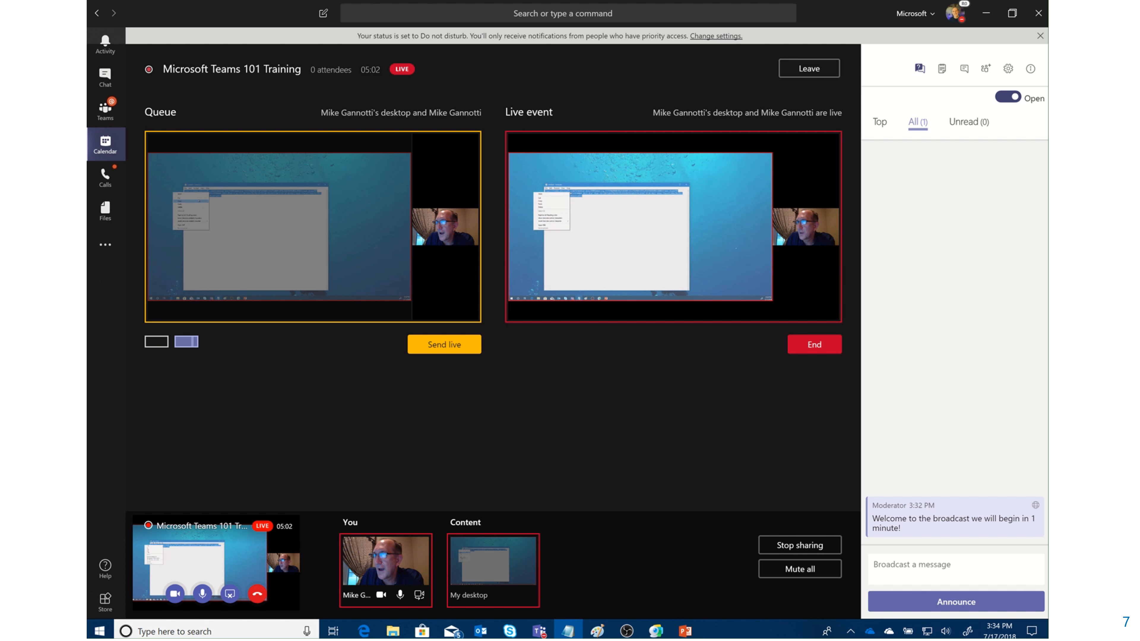
pyautogui.click(200, 201)
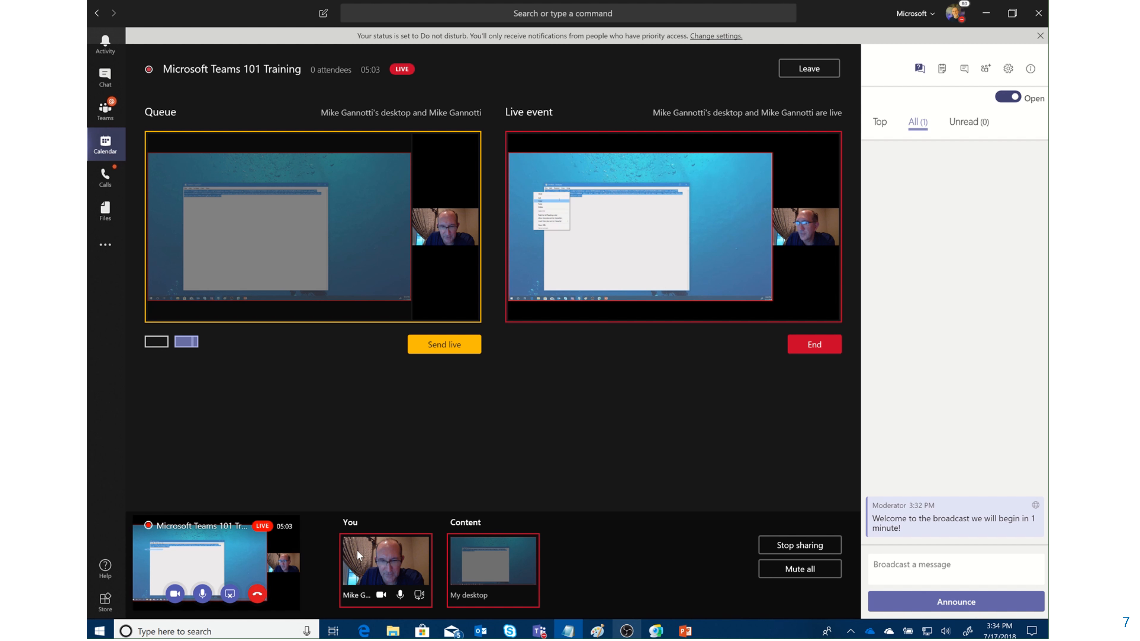
pyautogui.click(364, 633)
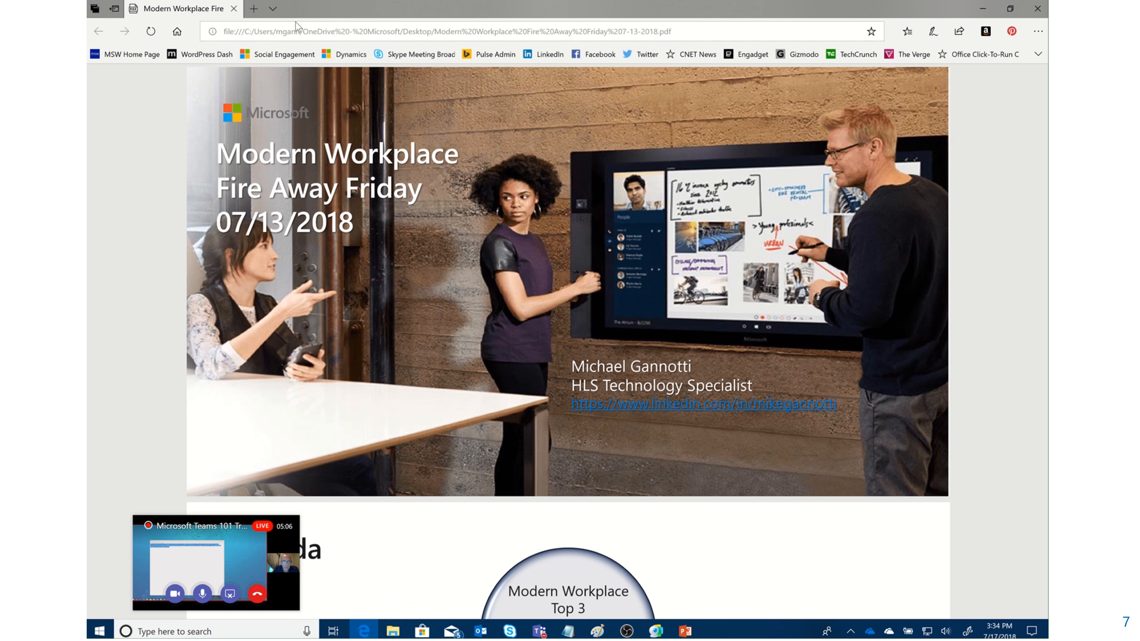
pyautogui.click(723, 34)
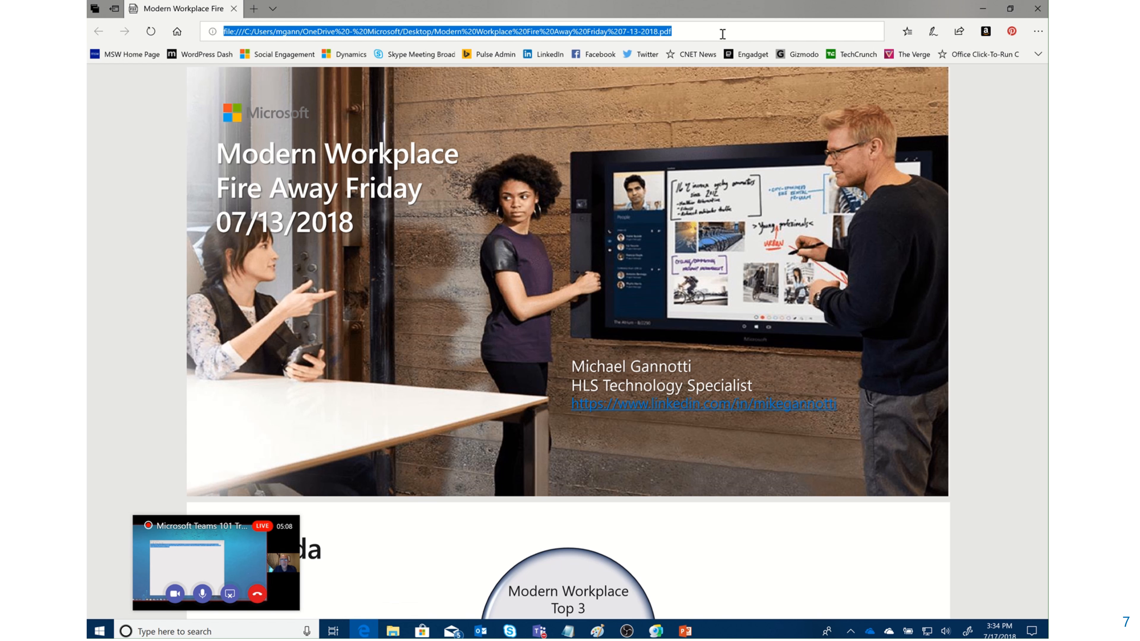
pyautogui.hotkey('ctrl', 'v')
pyautogui.press('Return')
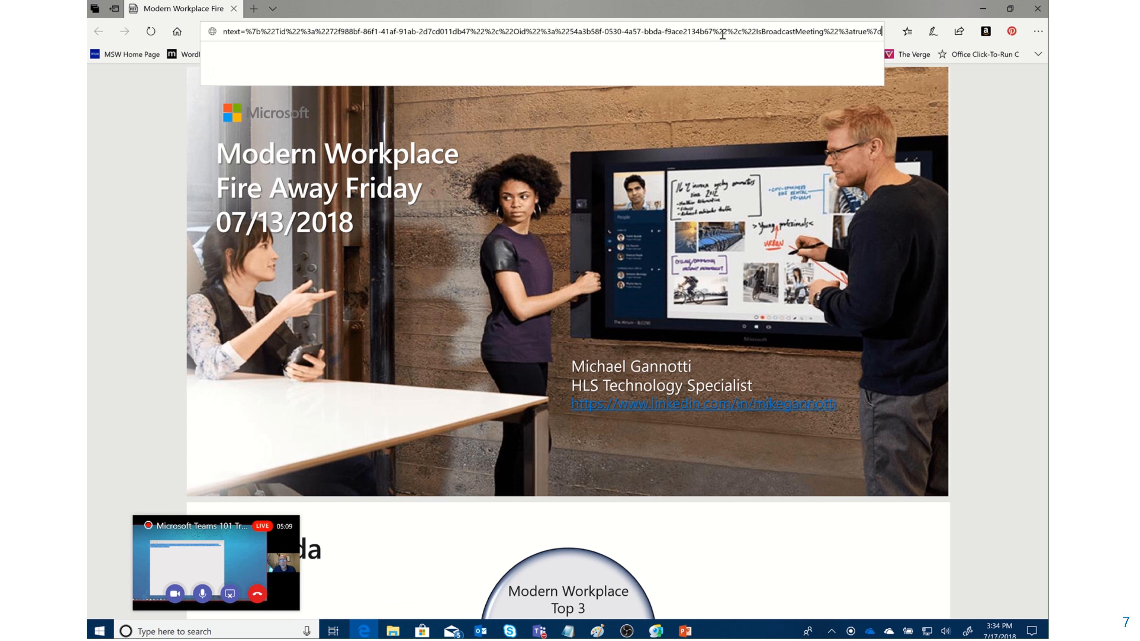